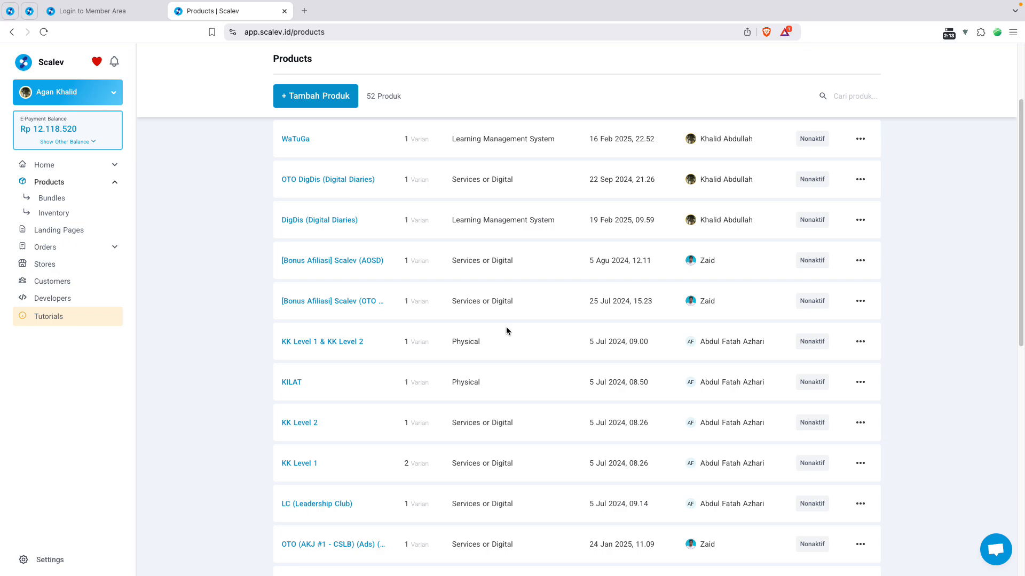
Start a new product named "Ceritanya Apa Ya" with a price of Rp 250.000
{"action": "left_click", "coordinate": [313, 104]}
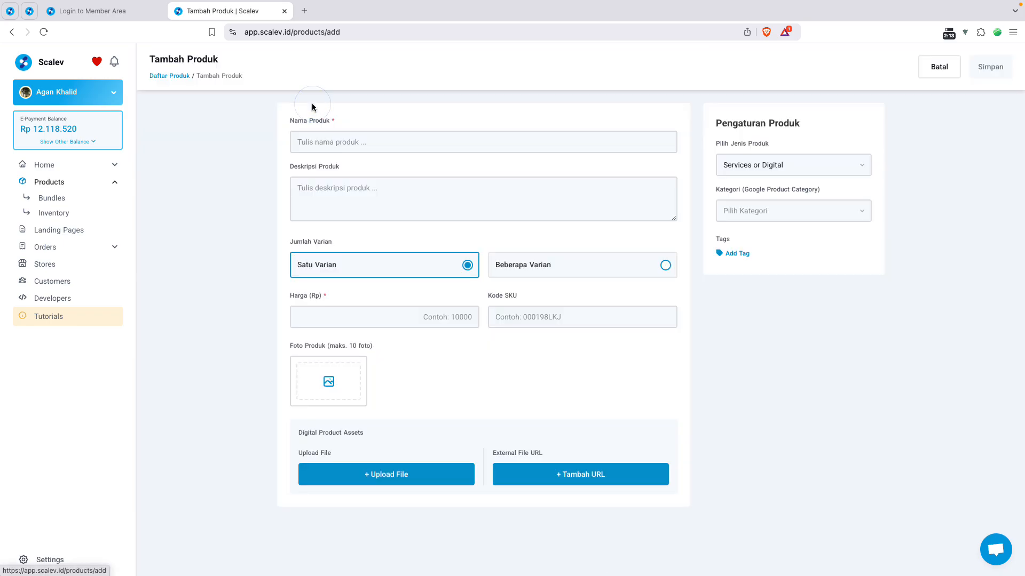
{"action": "left_click", "coordinate": [332, 141]}
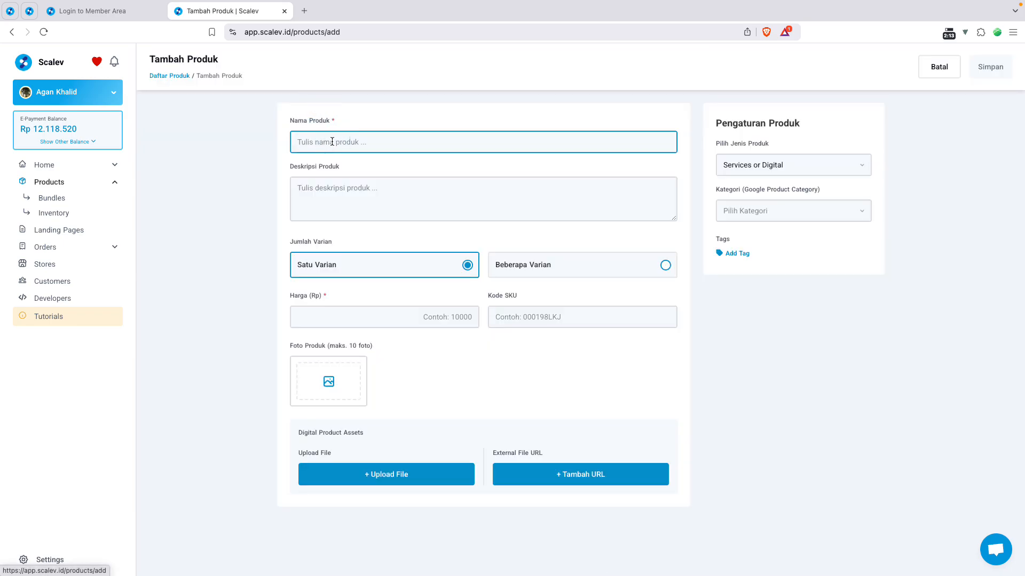
{"action": "type", "text": "Ceritanya Apa Ya"}
{"action": "left_click", "coordinate": [416, 315]}
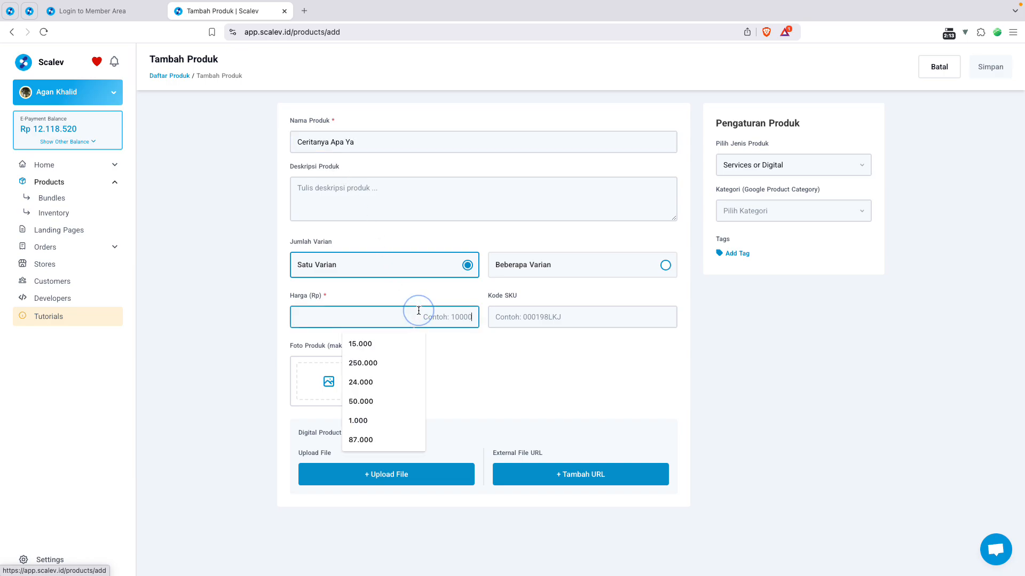
{"action": "left_click", "coordinate": [395, 359]}
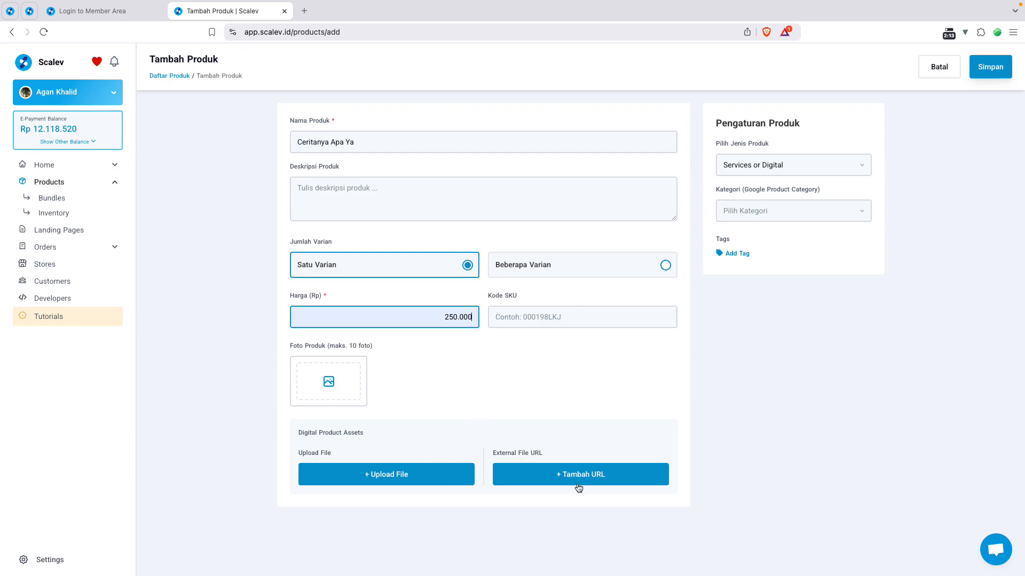
Set the new product's type to Learning Management System and save the product, closing the creation dialog
{"action": "left_click", "coordinate": [755, 173]}
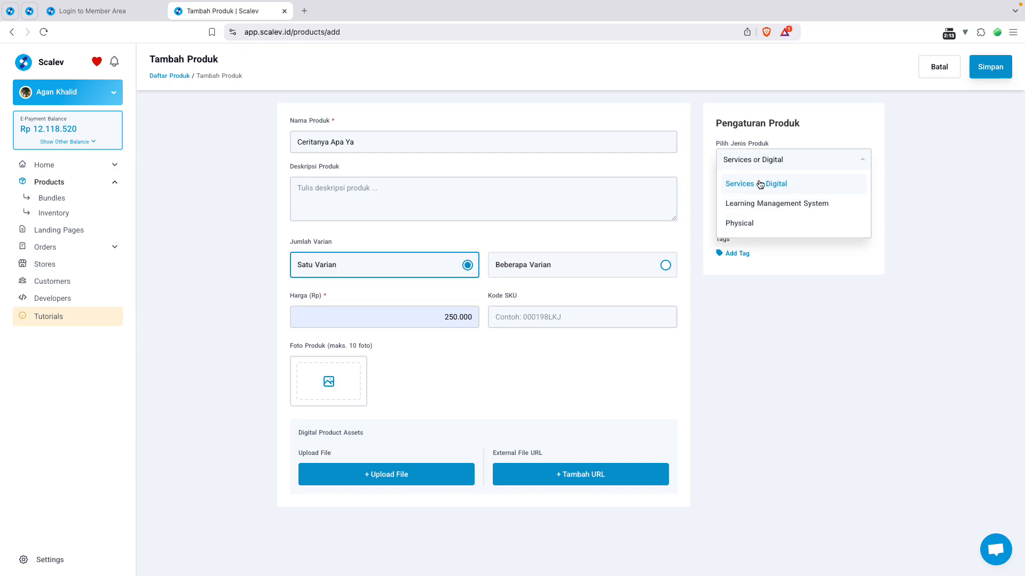
{"action": "left_click", "coordinate": [767, 210]}
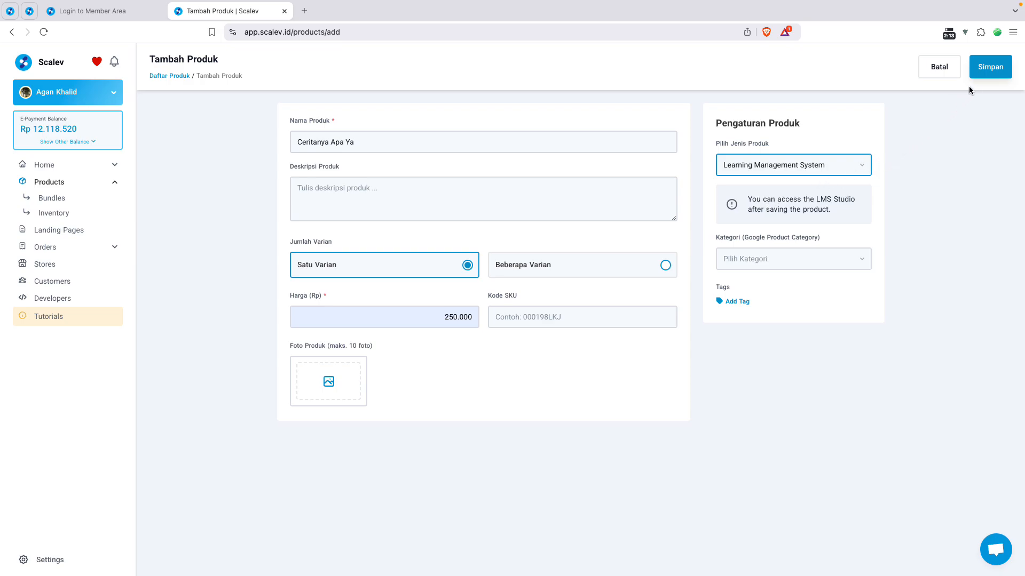
{"action": "left_click", "coordinate": [984, 76]}
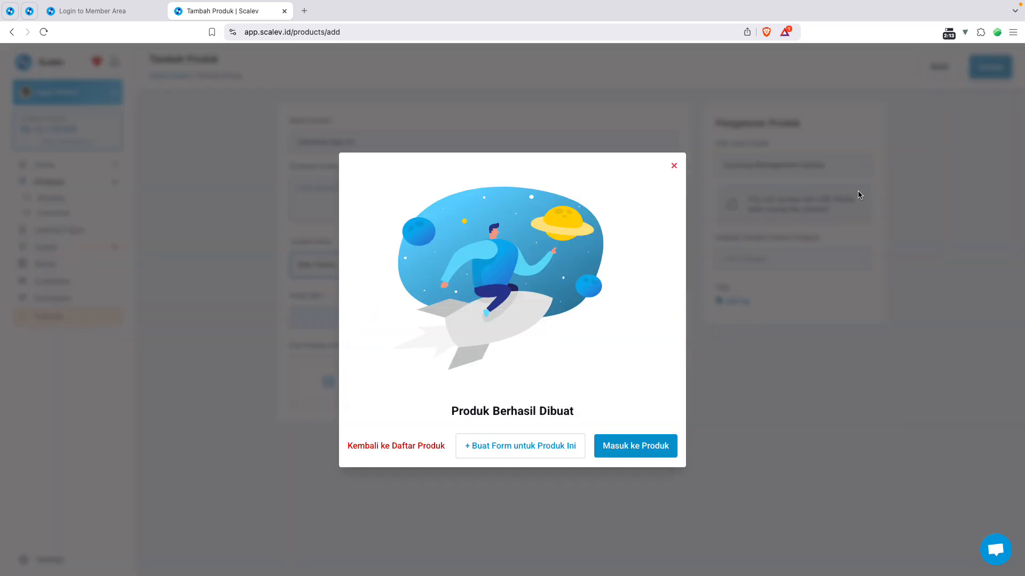
{"action": "left_click", "coordinate": [675, 166]}
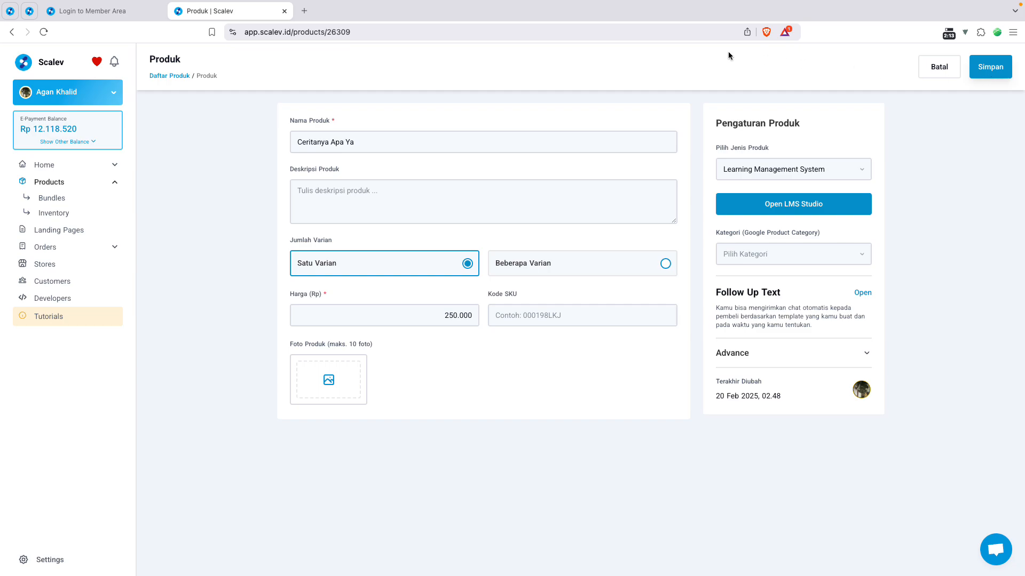
Leave the new product and open the LMS Studio of the existing WaTuGa product
{"action": "left_click", "coordinate": [284, 11]}
{"action": "left_click", "coordinate": [29, 12]}
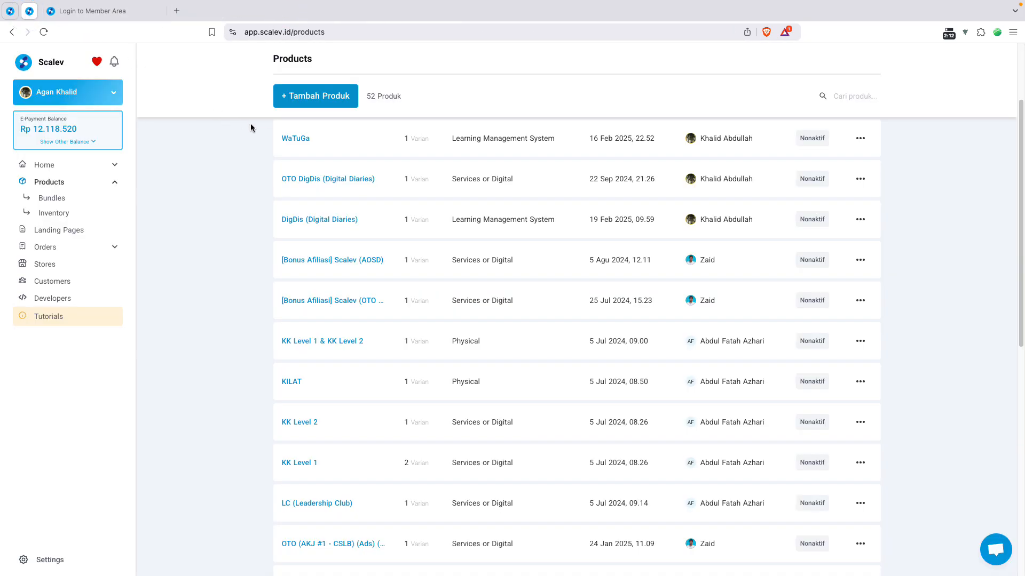
{"action": "left_click", "coordinate": [295, 139]}
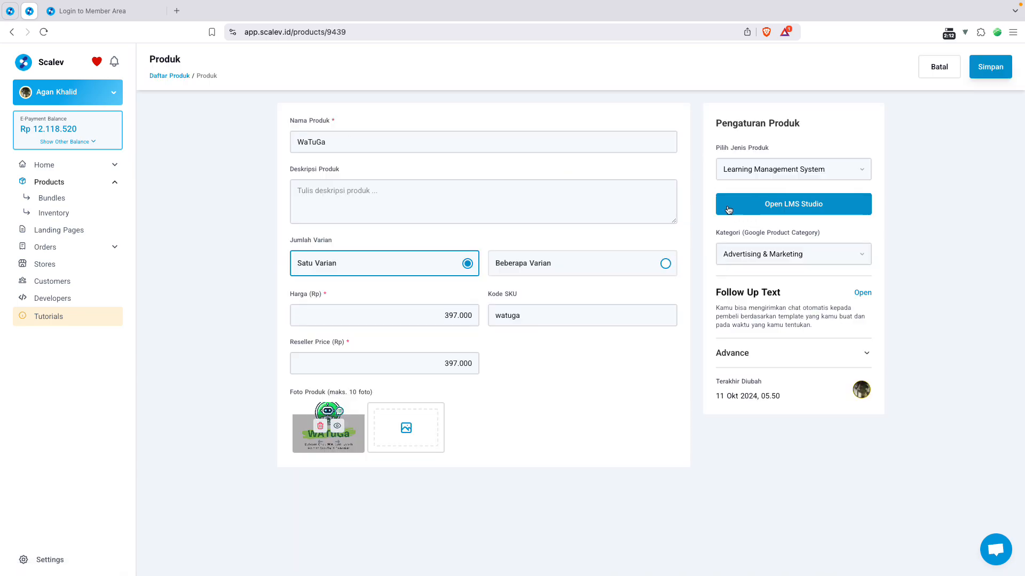
{"action": "left_click", "coordinate": [775, 211]}
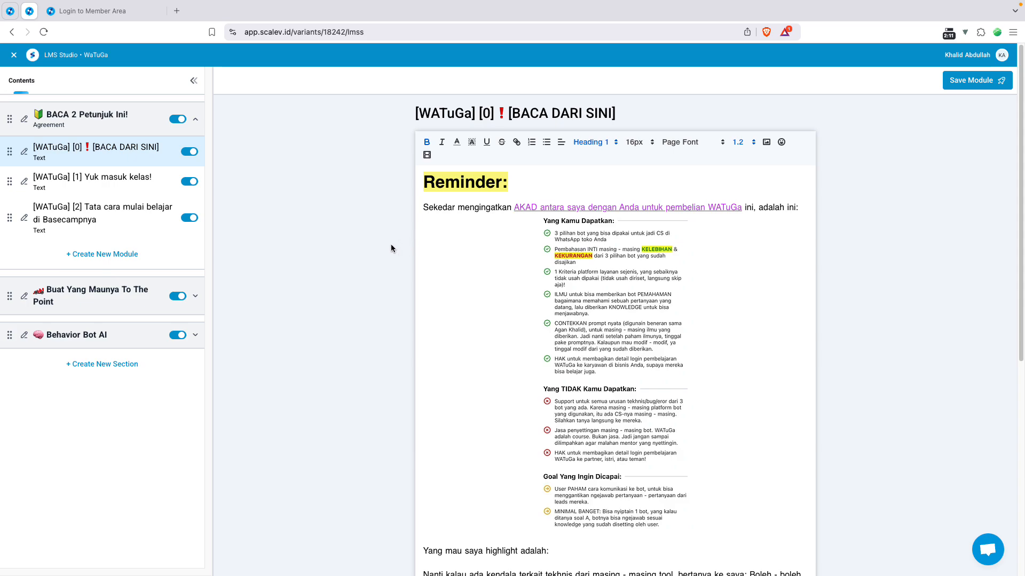
Create a new course section named "asfsfdsf"
{"action": "left_click", "coordinate": [122, 365]}
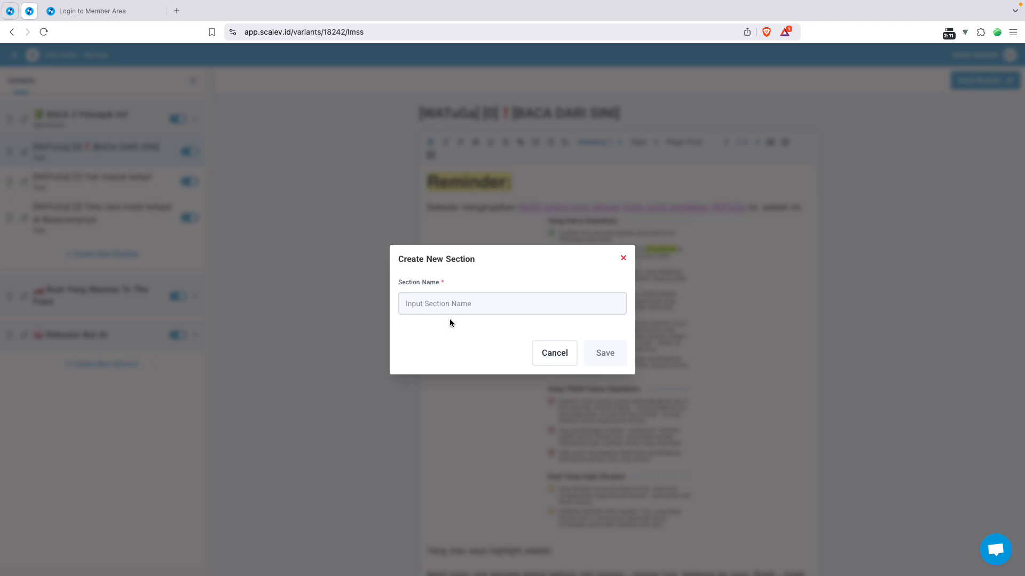
{"action": "left_click", "coordinate": [461, 306]}
{"action": "type", "text": "asfsfdsf"}
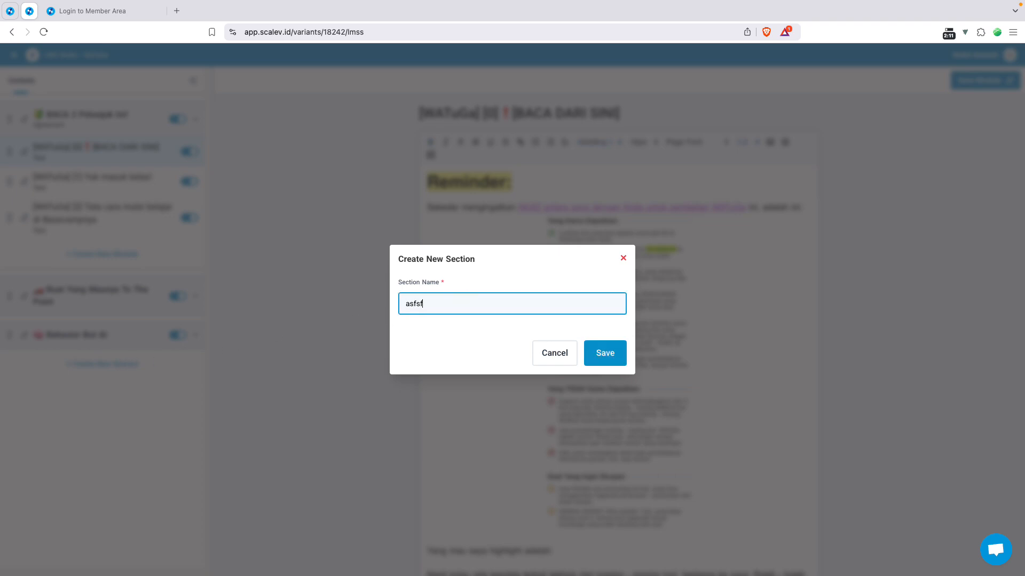
{"action": "left_click", "coordinate": [616, 351]}
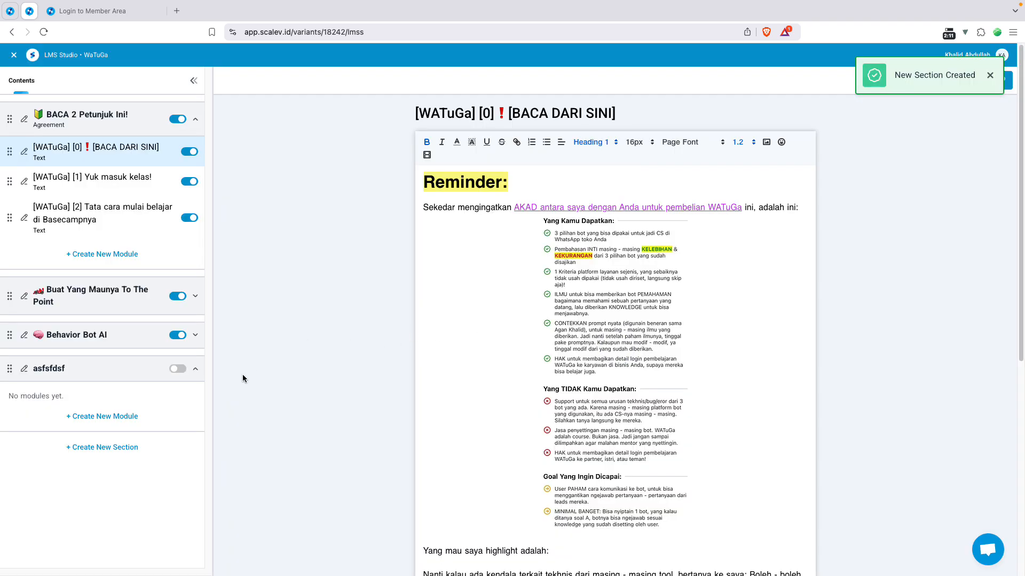
{"action": "left_click", "coordinate": [124, 417]}
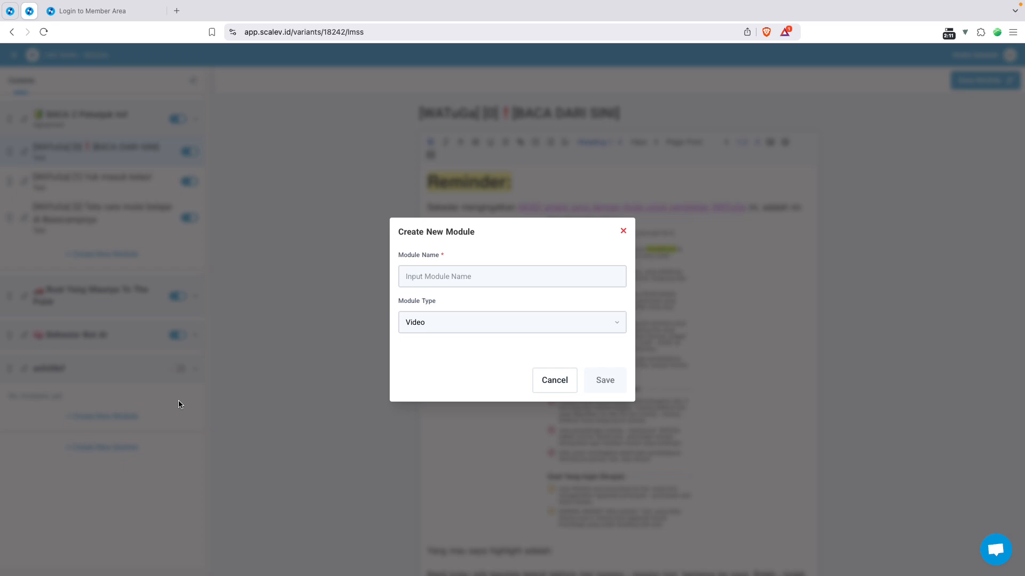
{"action": "left_click", "coordinate": [429, 279]}
{"action": "type", "text": "asdfsdafsdf"}
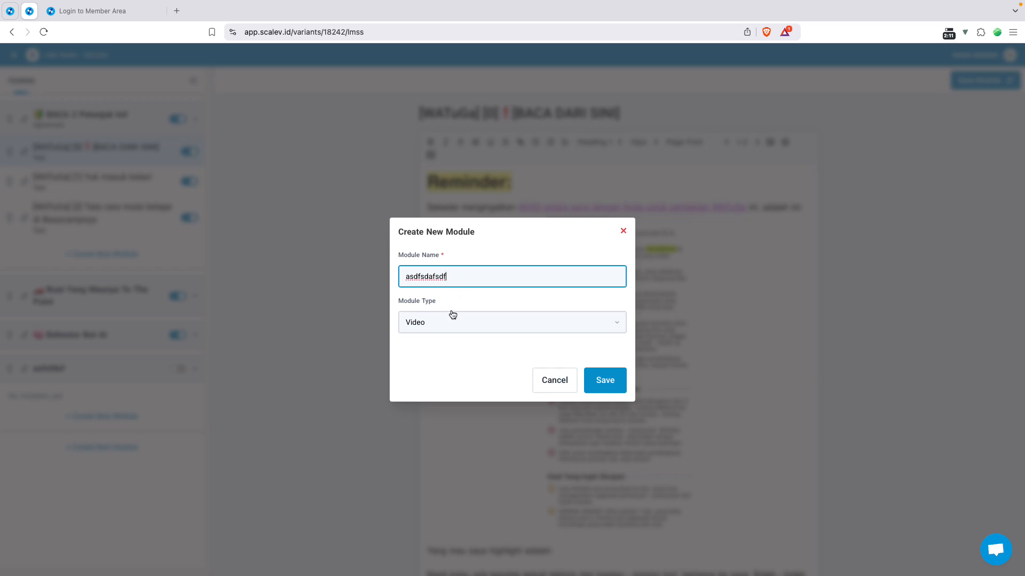
{"action": "left_click", "coordinate": [420, 320]}
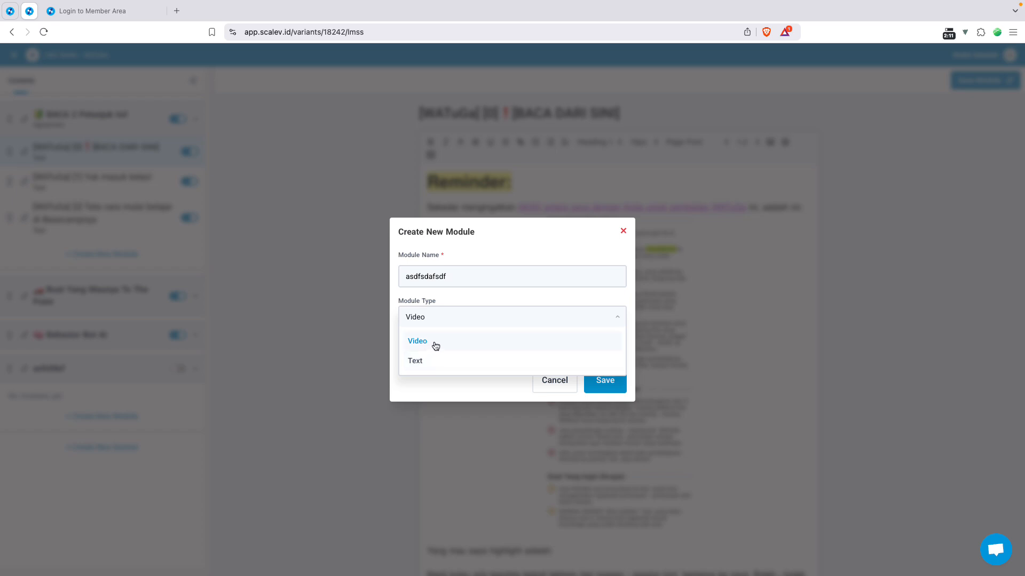
{"action": "left_click", "coordinate": [622, 233]}
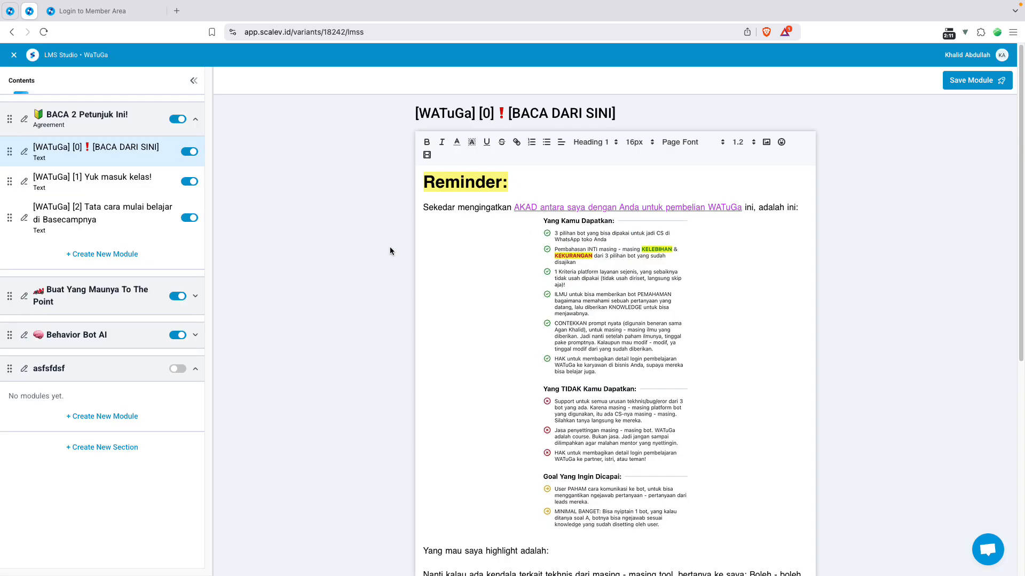
Examine the video and text of the first module in the Behavior Bot AI section
{"action": "left_click", "coordinate": [196, 336]}
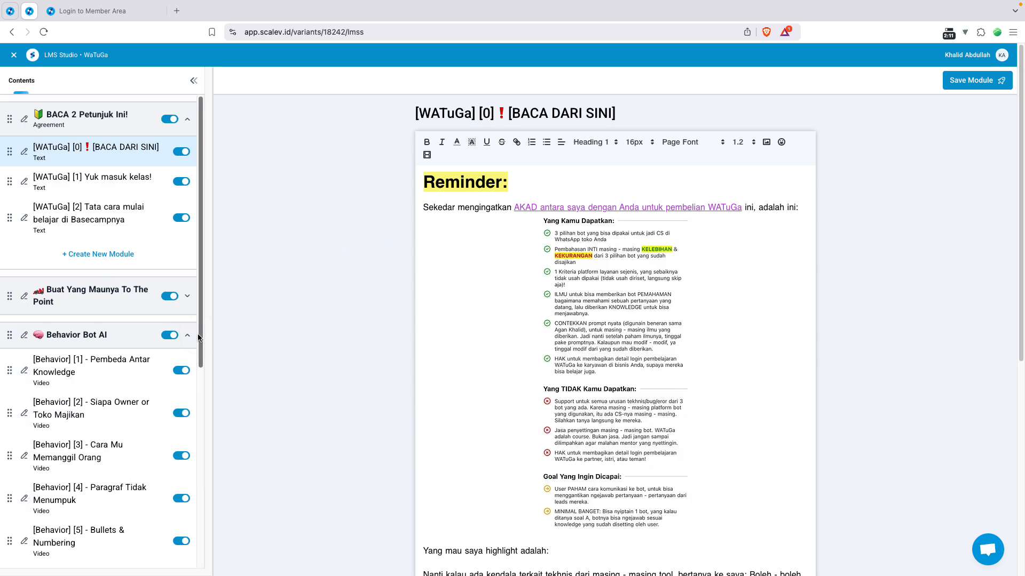
{"action": "left_click", "coordinate": [147, 362]}
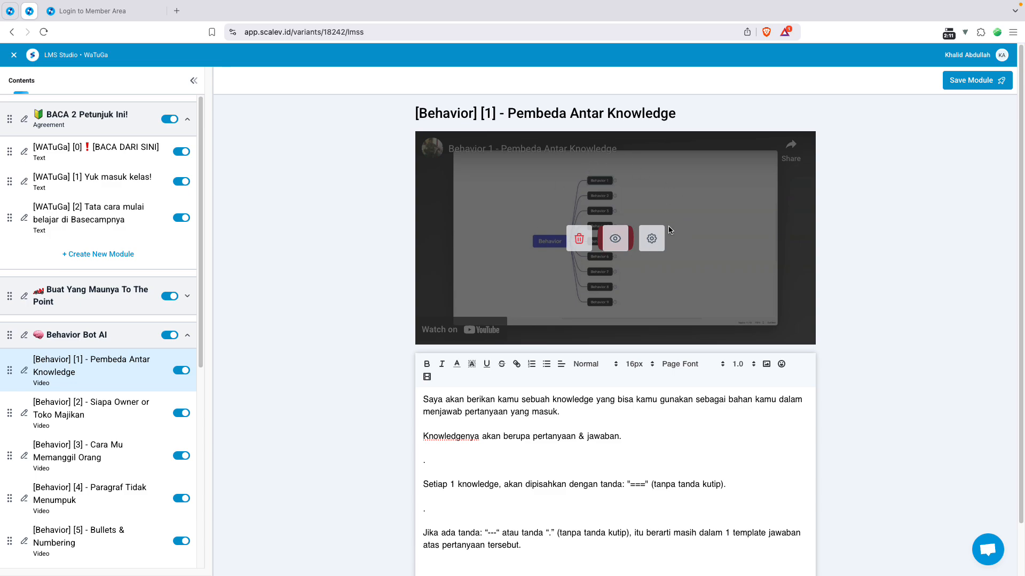
{"action": "scroll", "coordinate": [117, 298], "scroll_direction": "down", "scroll_amount": 10}
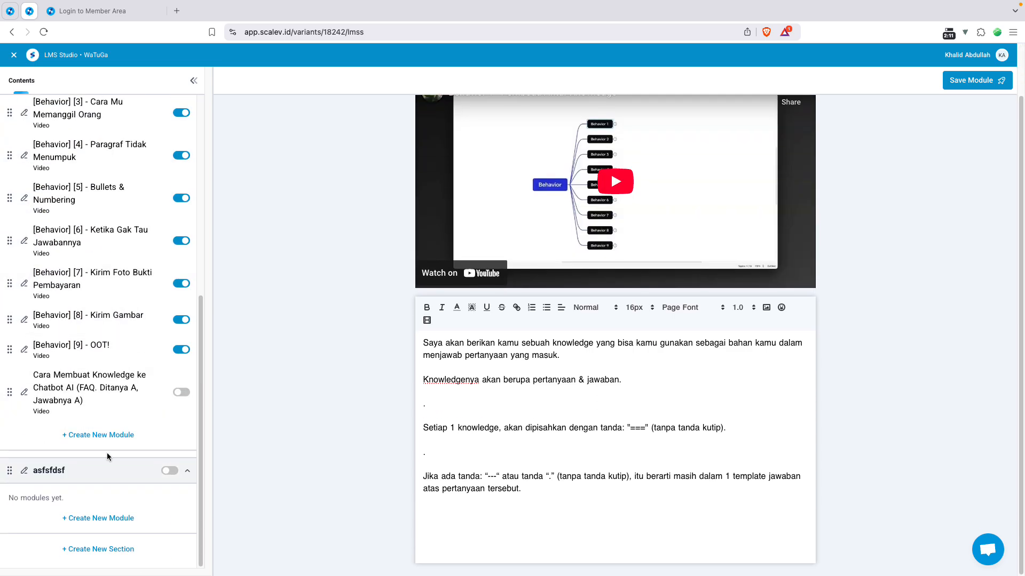
Create a Text module named "Contoh" in the "asfsfdsf" section
{"action": "left_click", "coordinate": [117, 525]}
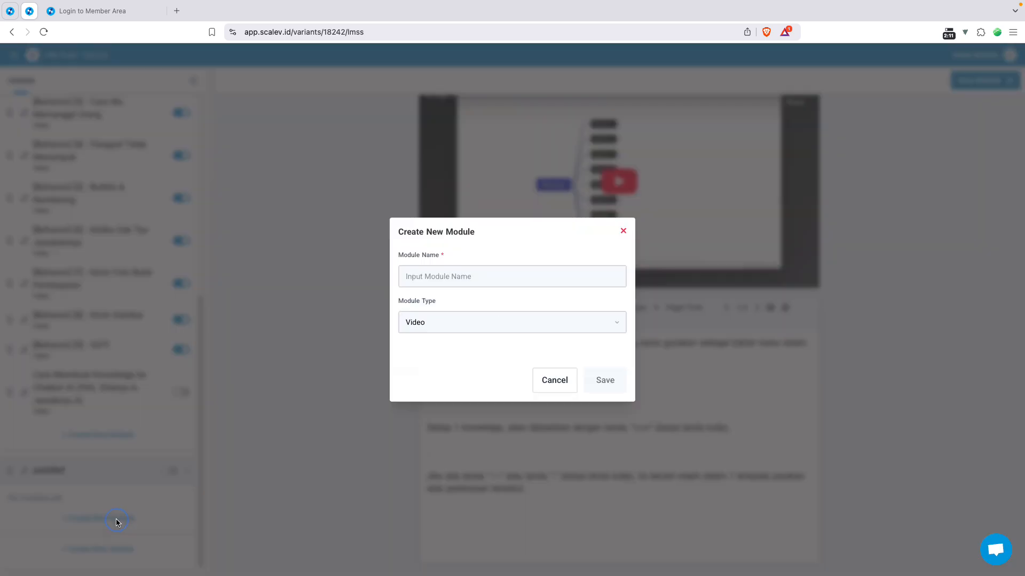
{"action": "left_click", "coordinate": [454, 321]}
{"action": "left_click", "coordinate": [450, 357]}
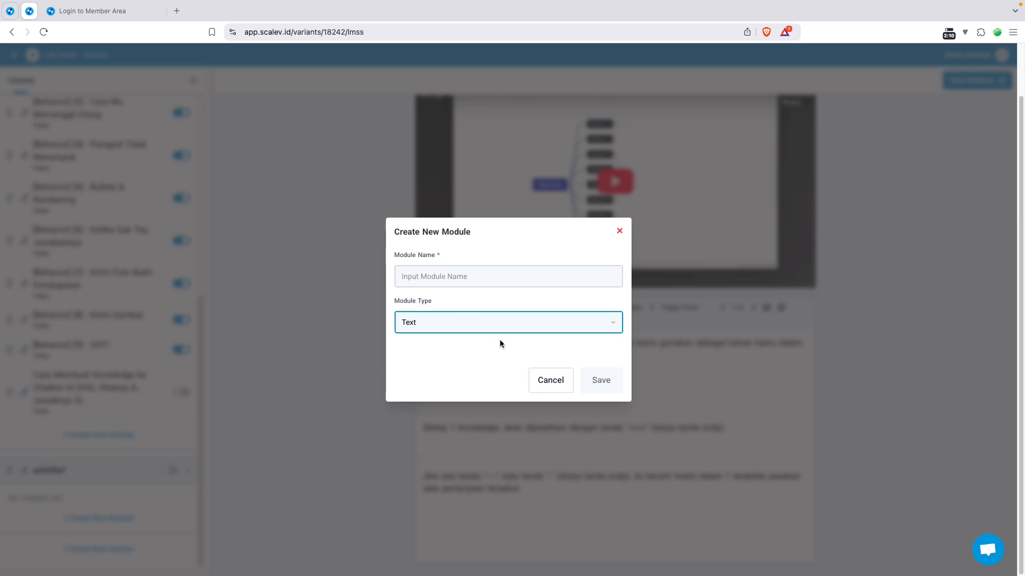
{"action": "left_click", "coordinate": [463, 276]}
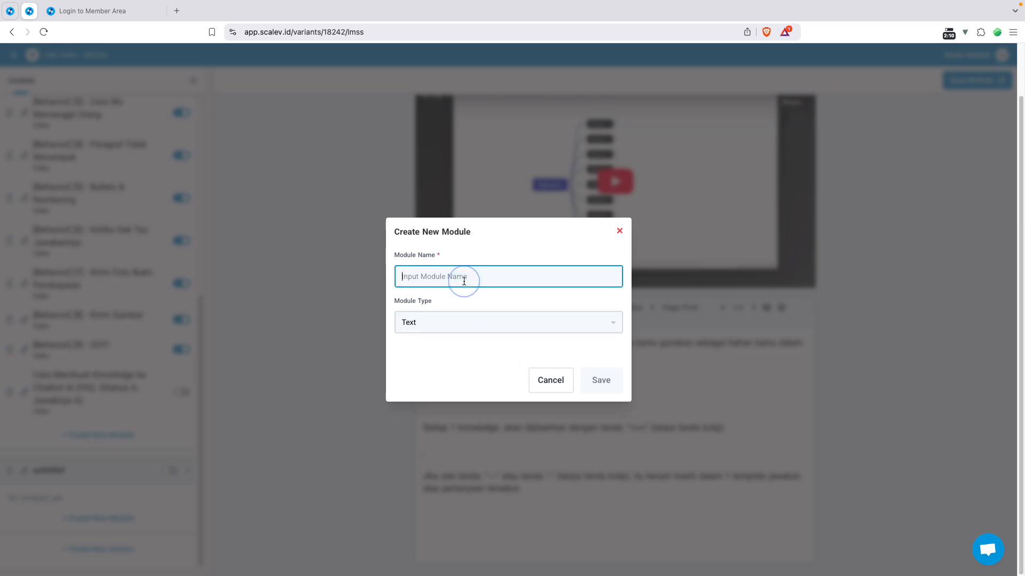
{"action": "type", "text": "Contoh"}
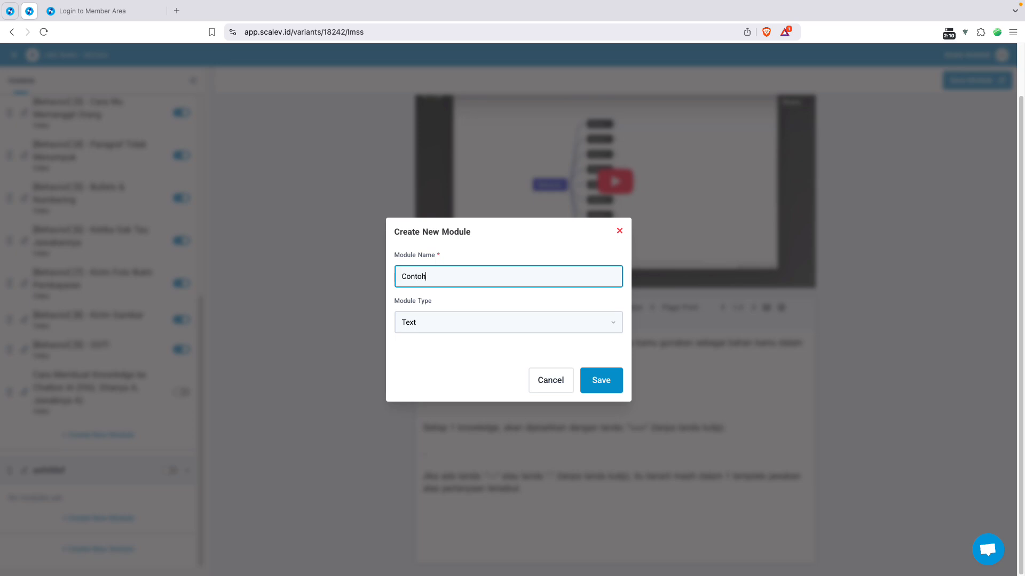
{"action": "left_click", "coordinate": [597, 380]}
Write "asfsafdsfsdfdsfs" in the Contoh module's body, and open and dismiss the video embed URL entry
{"action": "left_click", "coordinate": [555, 251]}
{"action": "type", "text": "asfsafdsfsdfdsfs"}
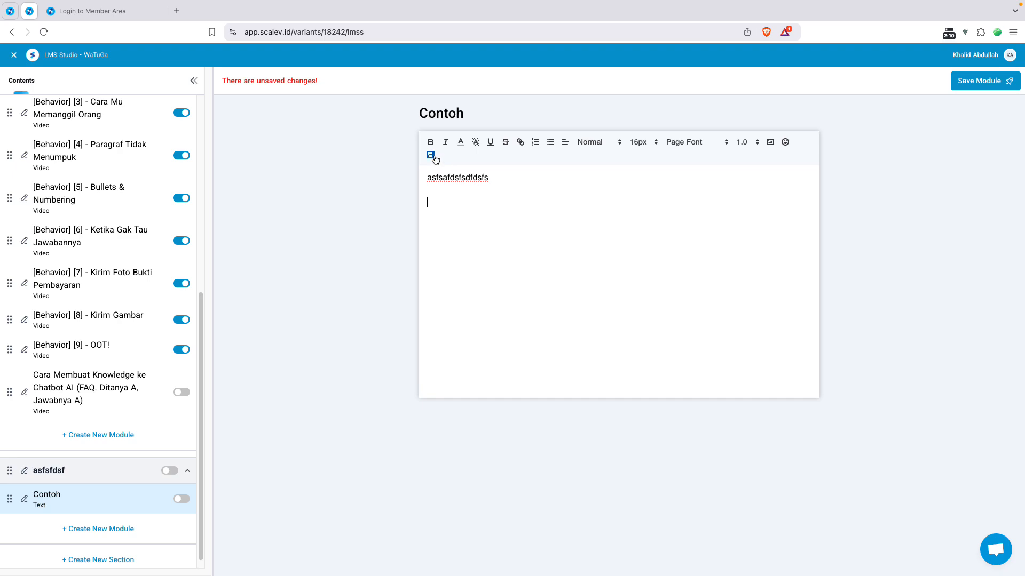
{"action": "left_click", "coordinate": [431, 158]}
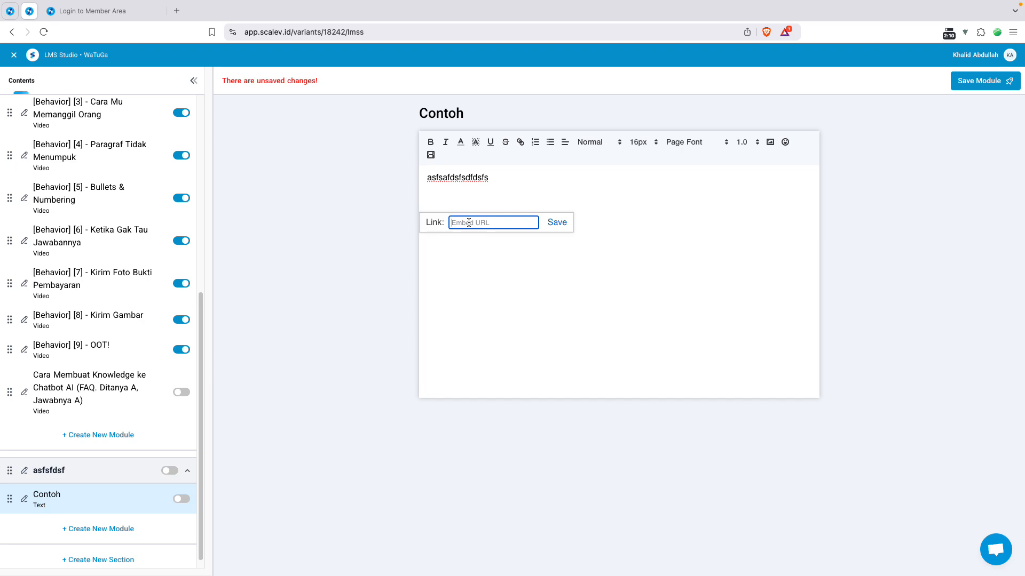
{"action": "left_click", "coordinate": [495, 197]}
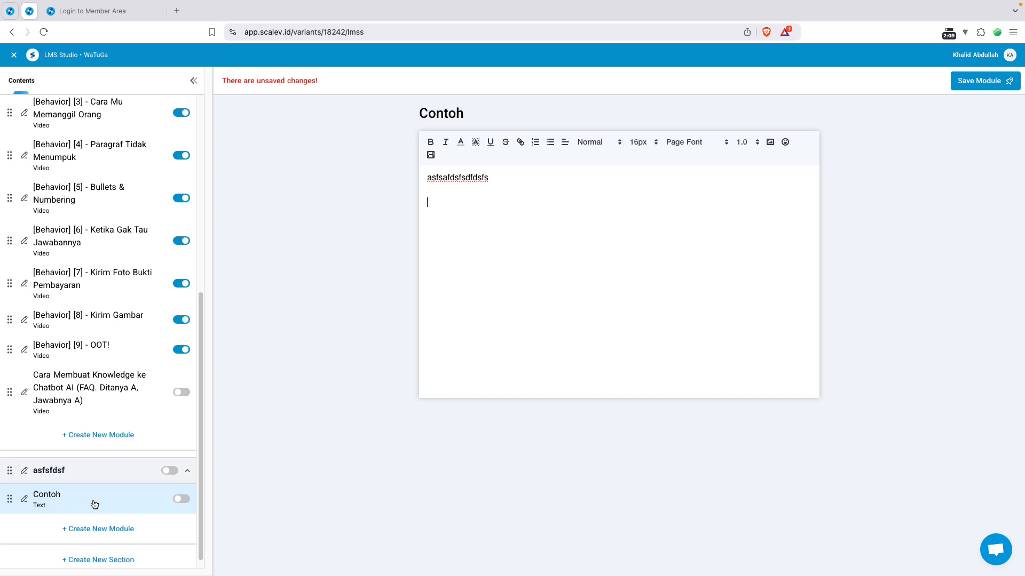
Delete the "asfsfdsf" section together with its Contoh module
{"action": "scroll", "coordinate": [99, 483], "scroll_direction": "up", "scroll_amount": 6}
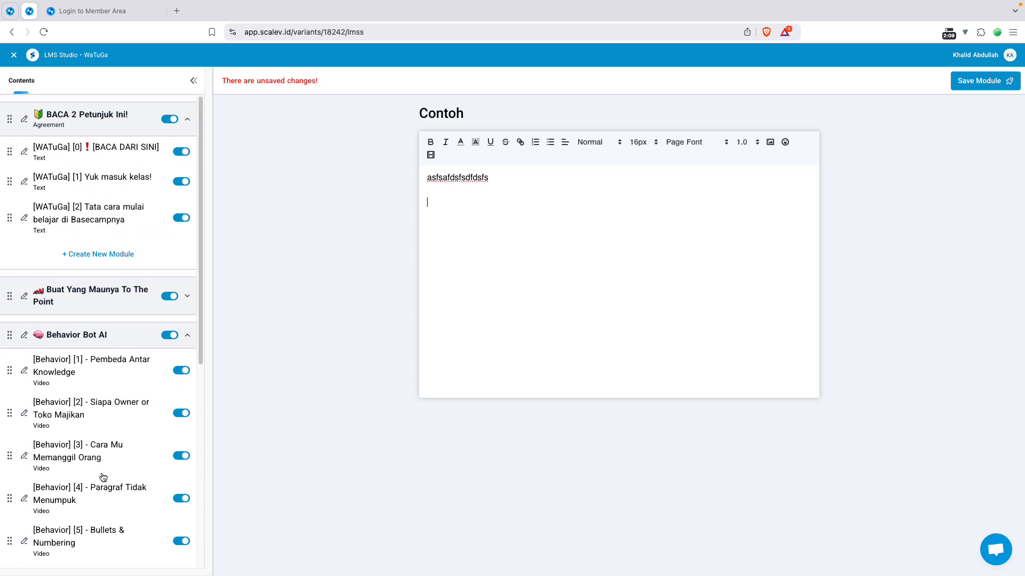
{"action": "scroll", "coordinate": [103, 443], "scroll_direction": "down", "scroll_amount": 7}
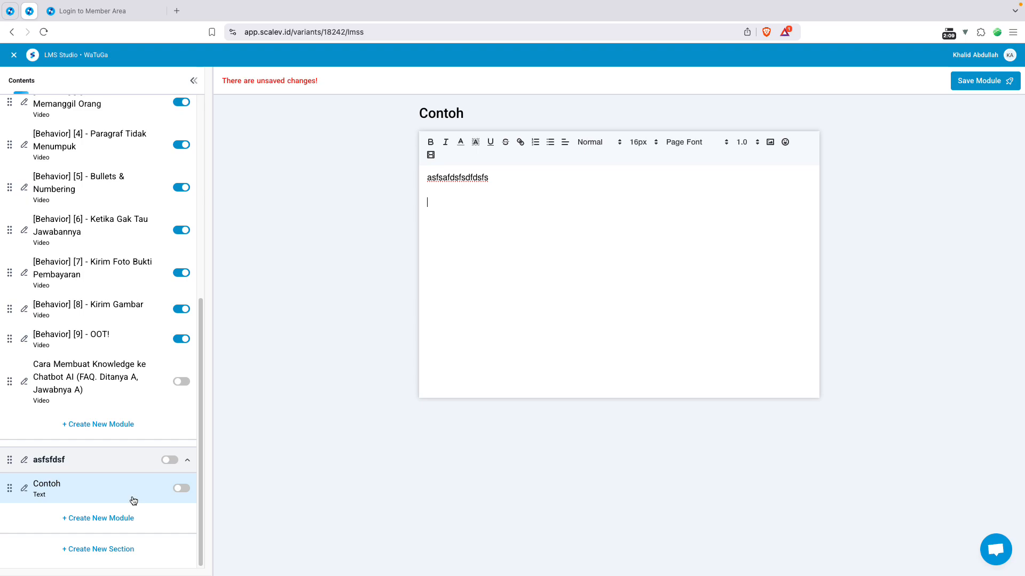
{"action": "scroll", "coordinate": [117, 276], "scroll_direction": "up", "scroll_amount": 7}
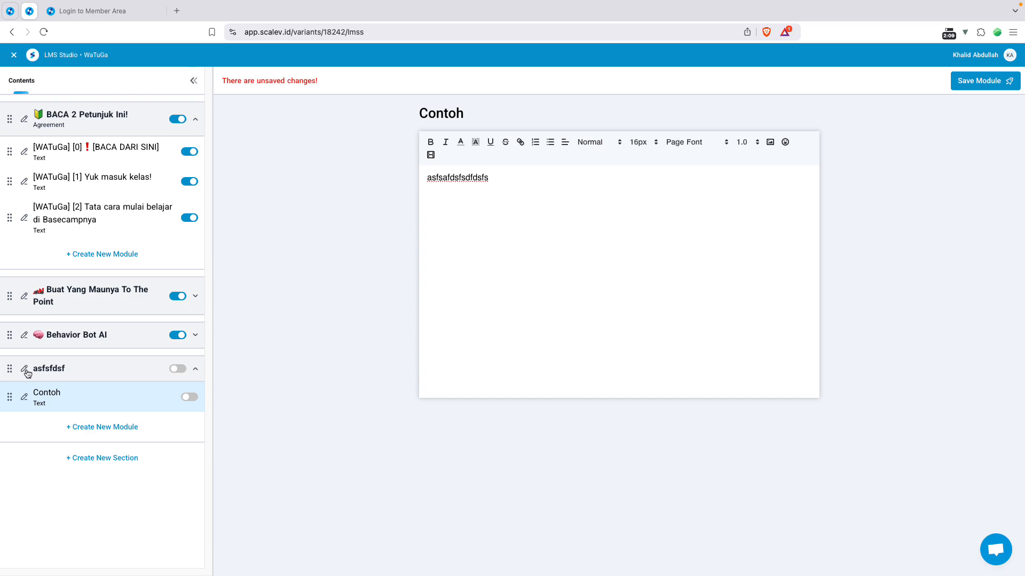
{"action": "left_click", "coordinate": [25, 370]}
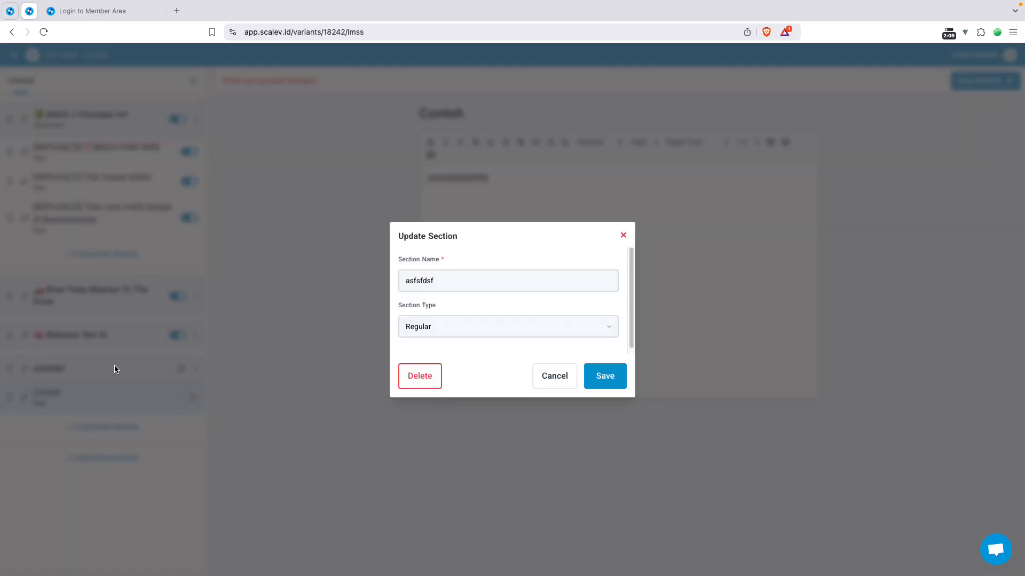
{"action": "left_click", "coordinate": [424, 381]}
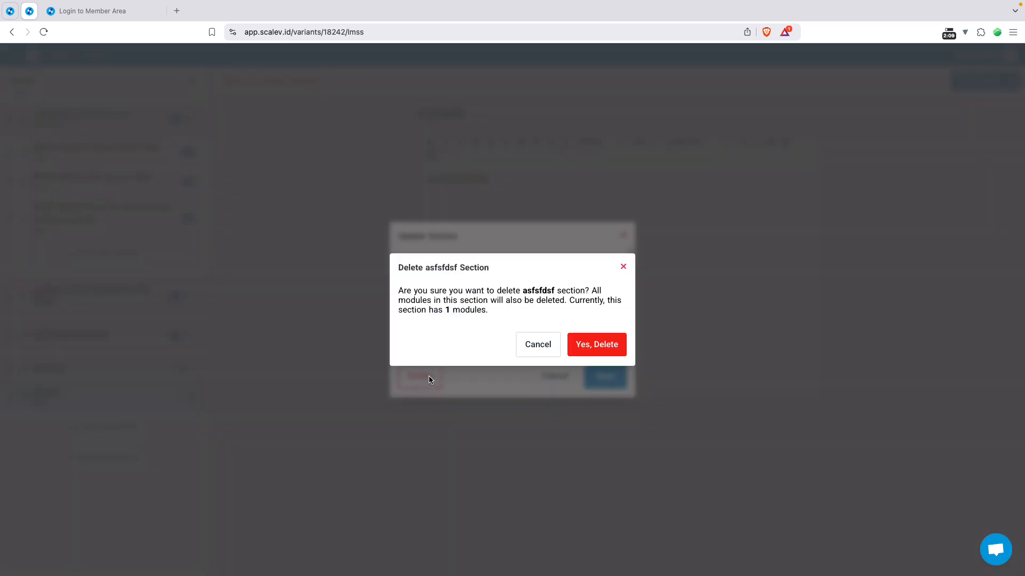
{"action": "left_click", "coordinate": [605, 344]}
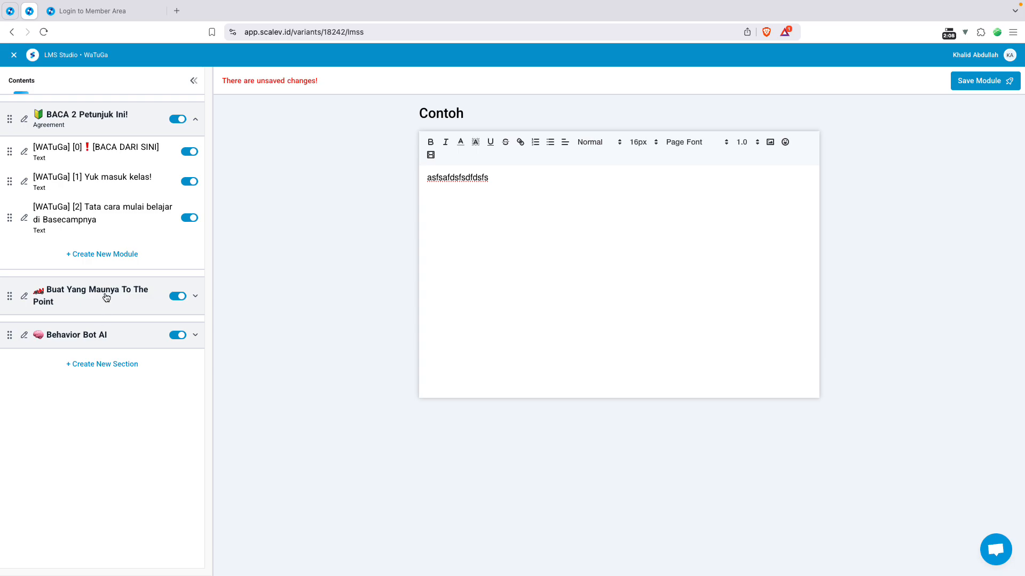
Check the section type of the "BACA 2 Petunjuk Ini!" section and the type options of "Buat Yang Maunya To The Point", without saving changes
{"action": "left_click", "coordinate": [25, 119]}
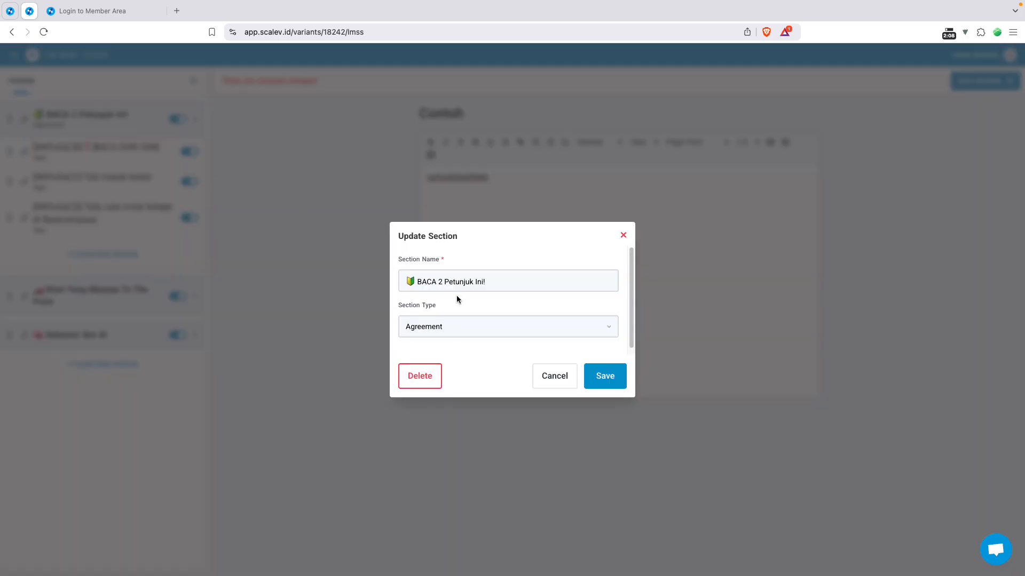
{"action": "left_click", "coordinate": [540, 375]}
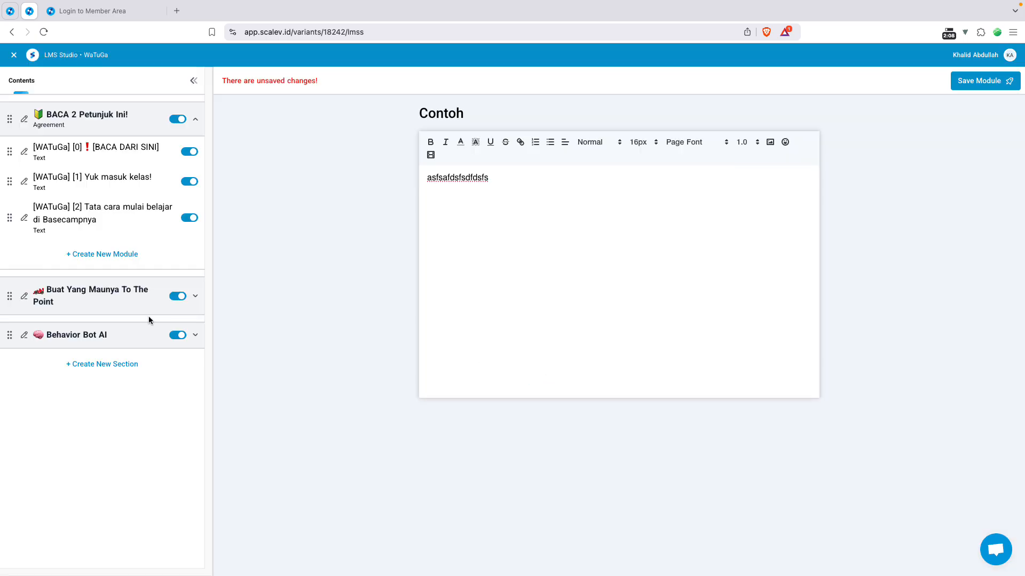
{"action": "left_click", "coordinate": [24, 297]}
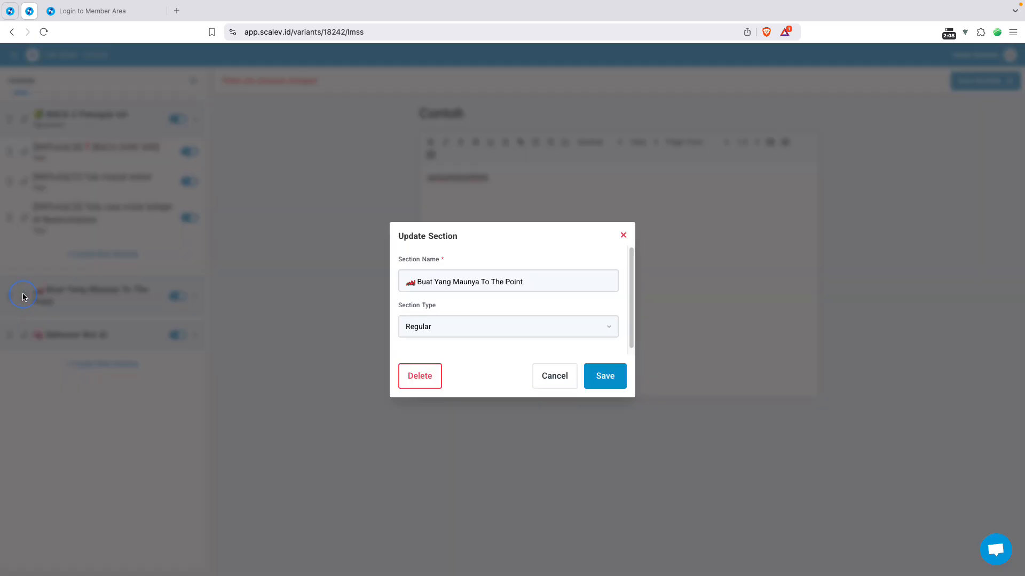
{"action": "left_click", "coordinate": [431, 328]}
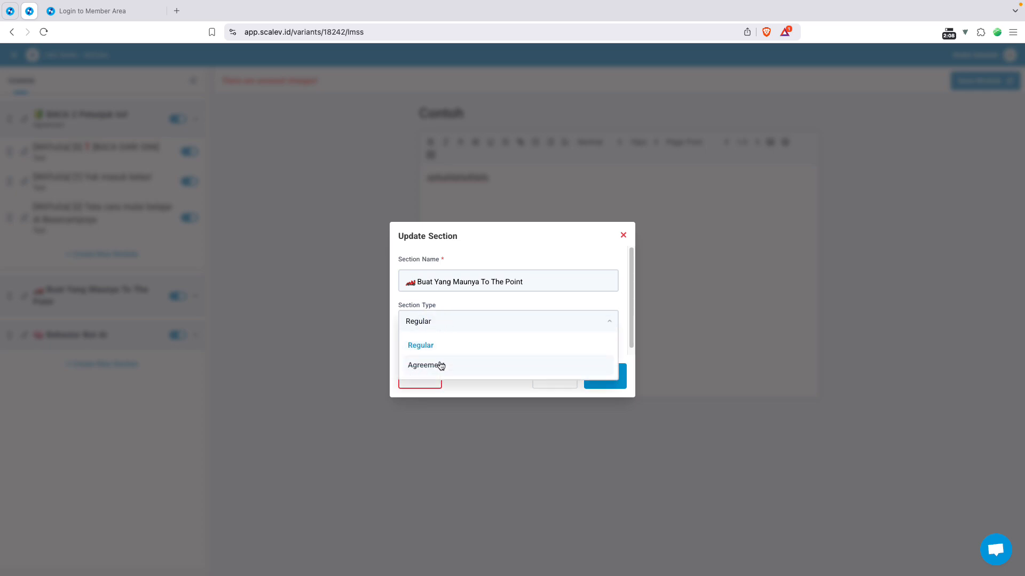
{"action": "left_click", "coordinate": [487, 305]}
{"action": "left_click", "coordinate": [559, 378]}
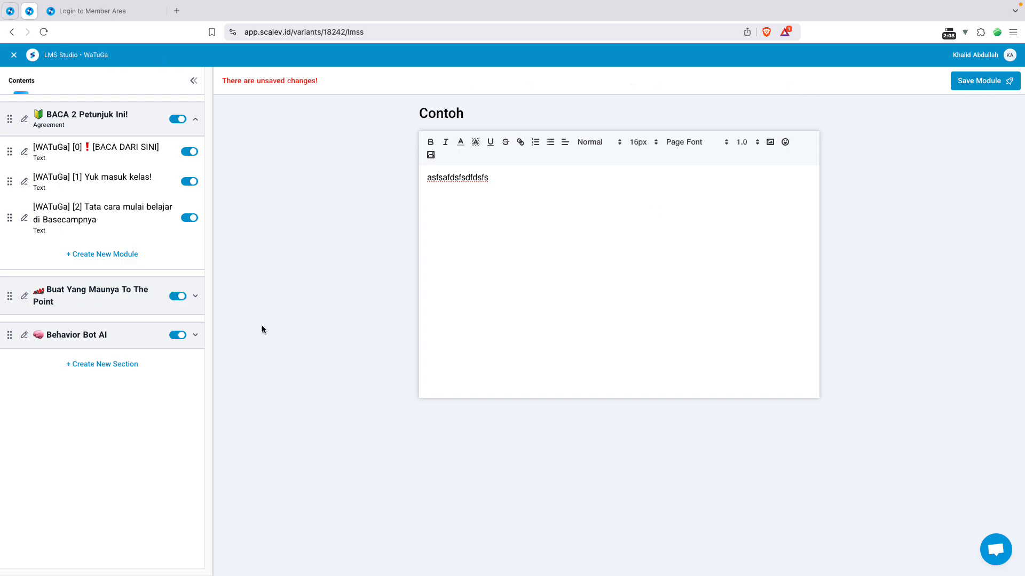
Look through the modules of the "Buat Yang Maunya To The Point" and "Behavior Bot AI" sections, down to the last module
{"action": "left_click", "coordinate": [102, 340]}
{"action": "scroll", "coordinate": [117, 394], "scroll_direction": "down", "scroll_amount": 5}
{"action": "scroll", "coordinate": [117, 394], "scroll_direction": "up", "scroll_amount": 8}
{"action": "left_click", "coordinate": [102, 308]}
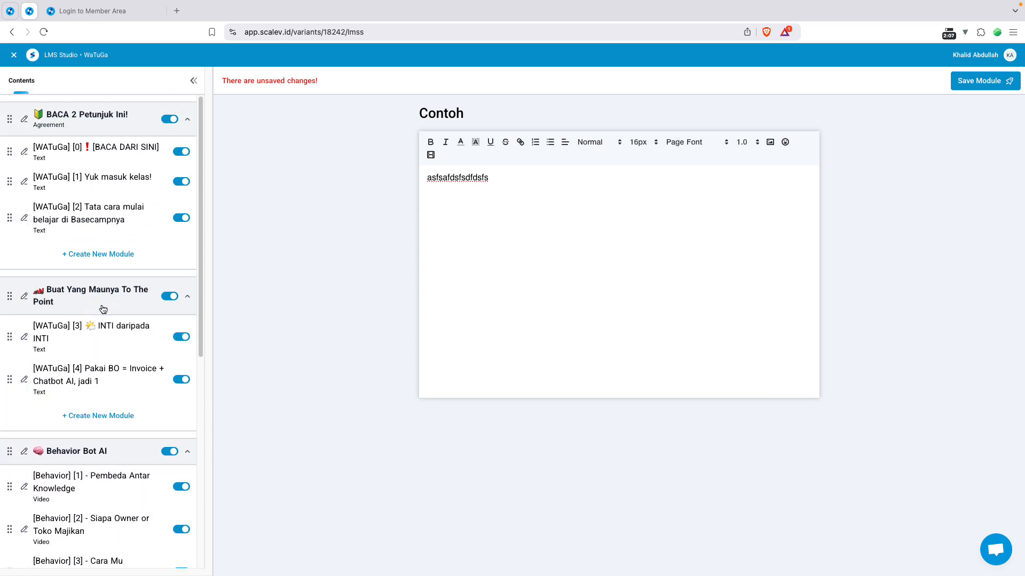
{"action": "left_click", "coordinate": [103, 309]}
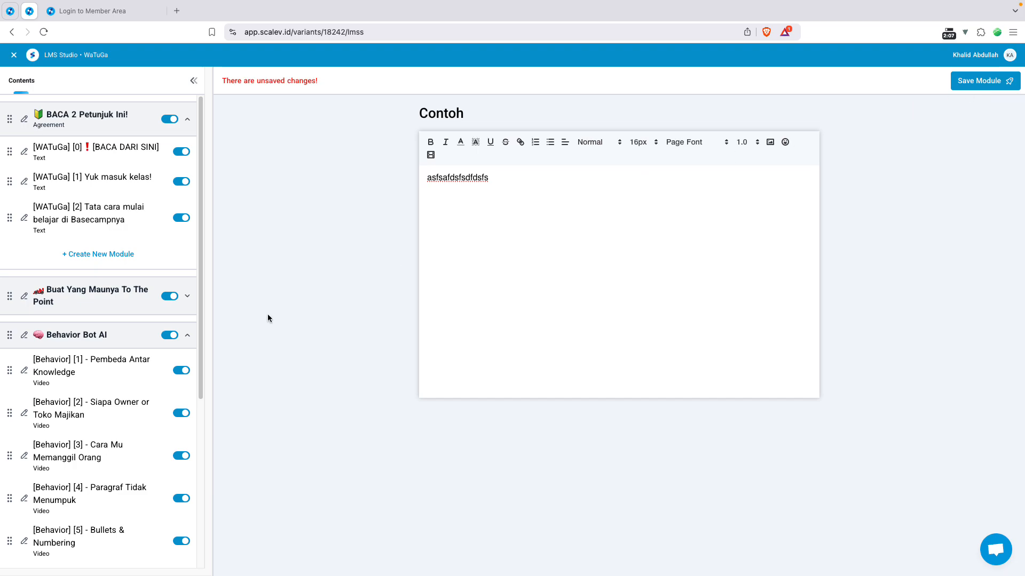
{"action": "scroll", "coordinate": [165, 377], "scroll_direction": "down", "scroll_amount": 5}
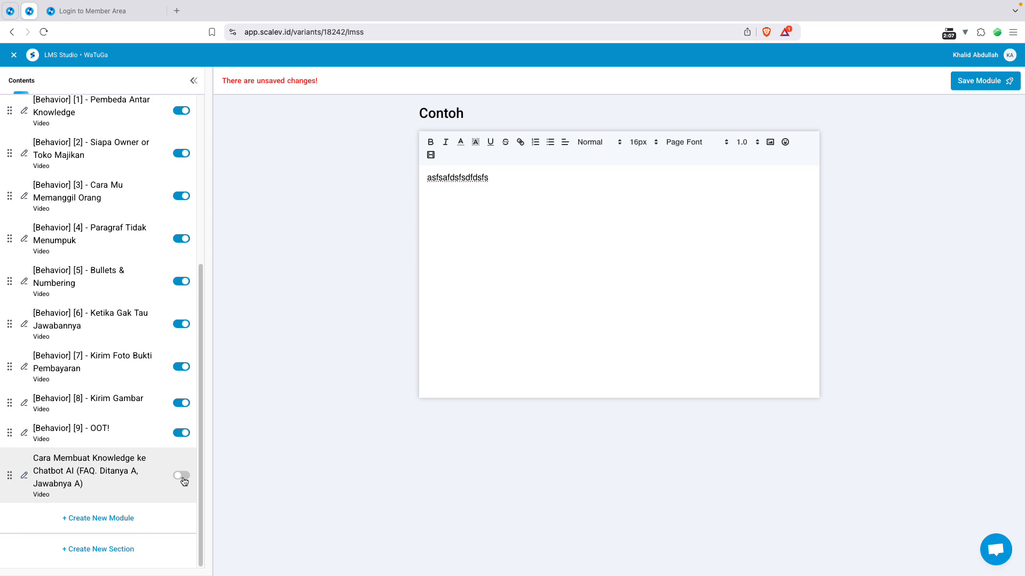
Leave the Contoh module without saving and examine the content of the "Cara Membuat Knowledge ke Chatbot AI" module
{"action": "left_click", "coordinate": [130, 476]}
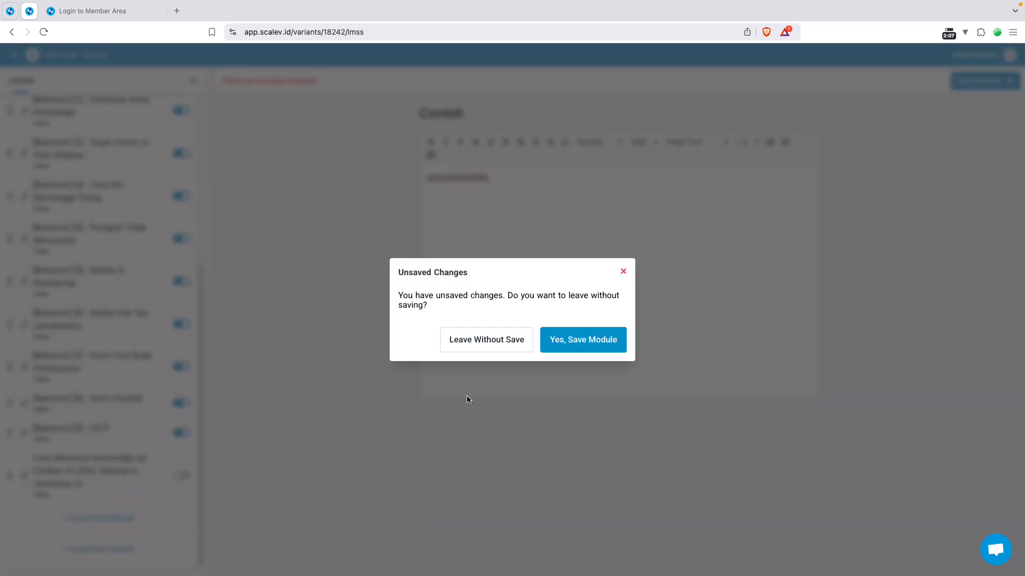
{"action": "left_click", "coordinate": [522, 351]}
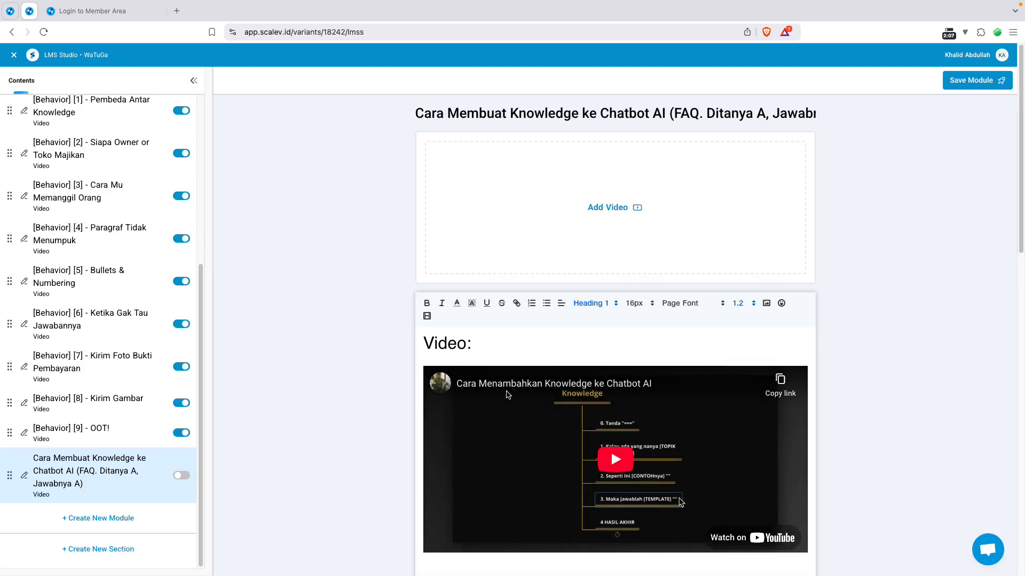
{"action": "scroll", "coordinate": [560, 407], "scroll_direction": "down", "scroll_amount": 1}
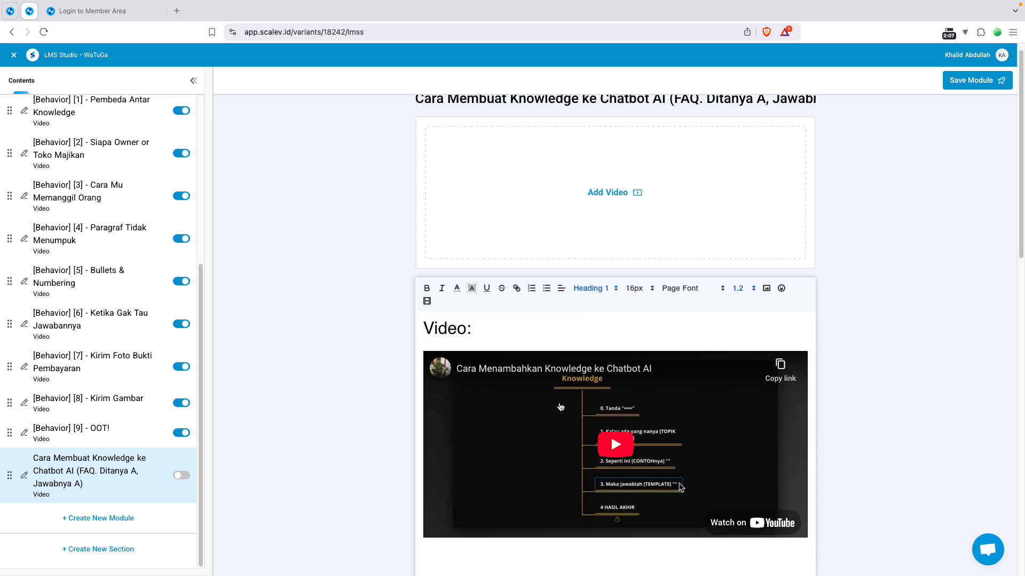
{"action": "scroll", "coordinate": [560, 407], "scroll_direction": "down", "scroll_amount": 5}
{"action": "scroll", "coordinate": [550, 419], "scroll_direction": "up", "scroll_amount": 5}
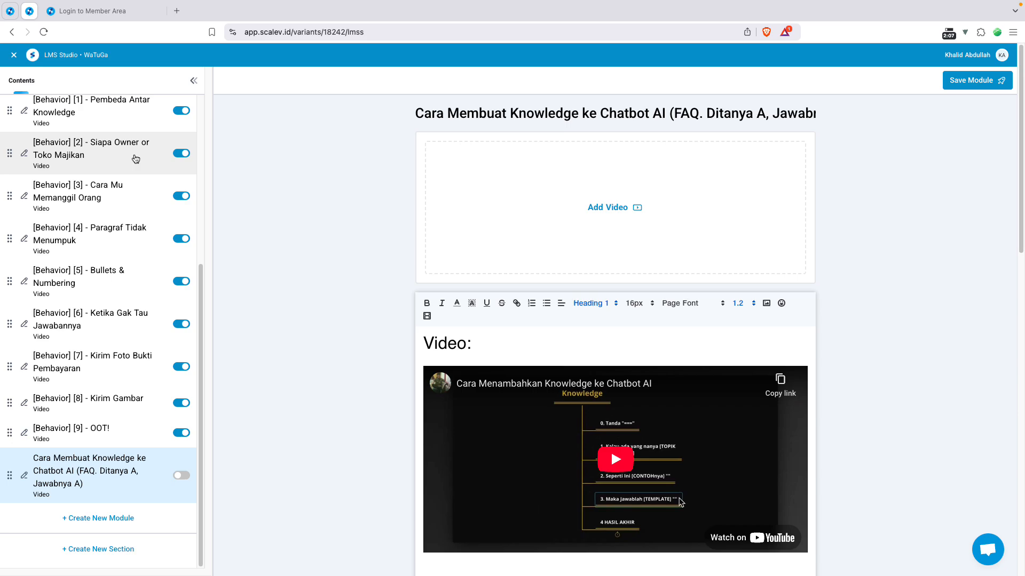
Check which domains are available for the store in its domain settings, and leave the selection as is
{"action": "left_click", "coordinate": [10, 11]}
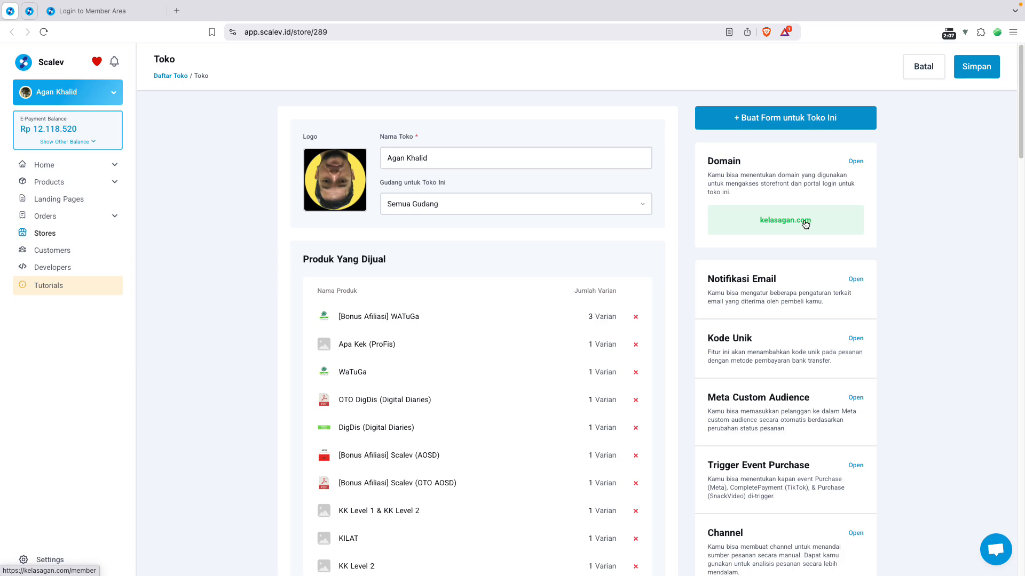
{"action": "left_click", "coordinate": [858, 165]}
{"action": "left_click", "coordinate": [576, 311]}
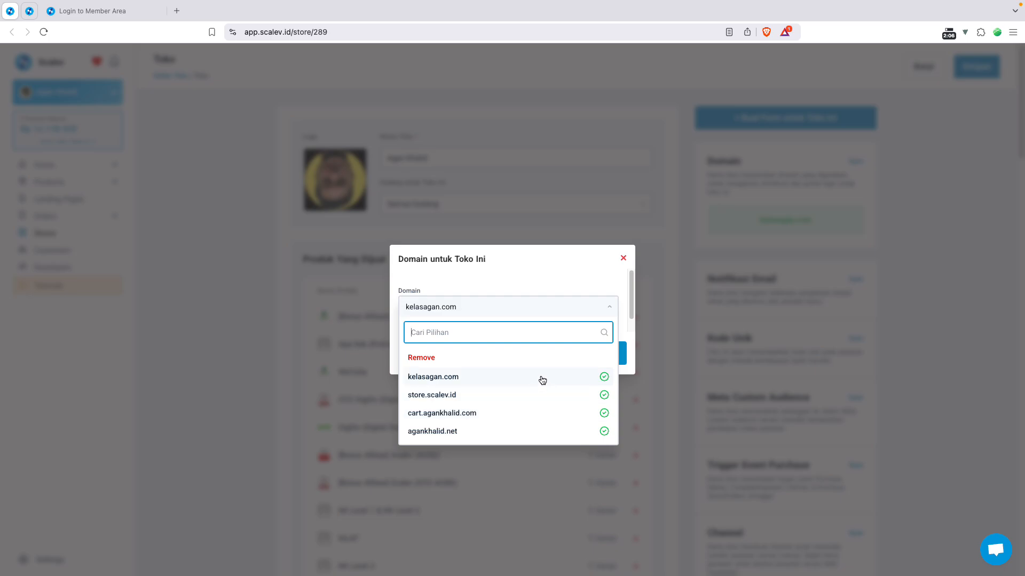
{"action": "left_click", "coordinate": [624, 259]}
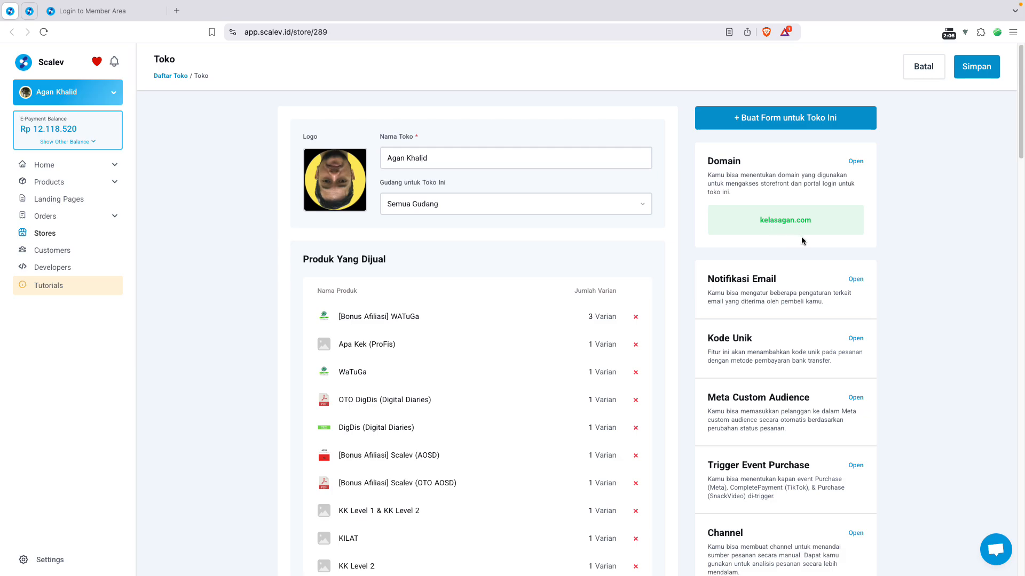
{"action": "left_click", "coordinate": [139, 16]}
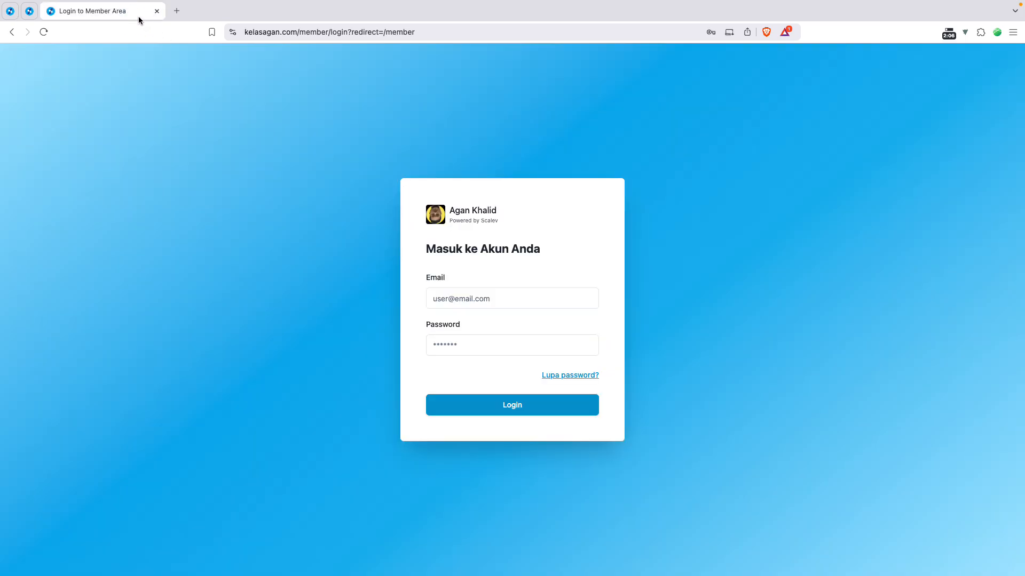
{"action": "left_click_drag", "start_coordinate": [327, 35], "coordinate": [433, 43]}
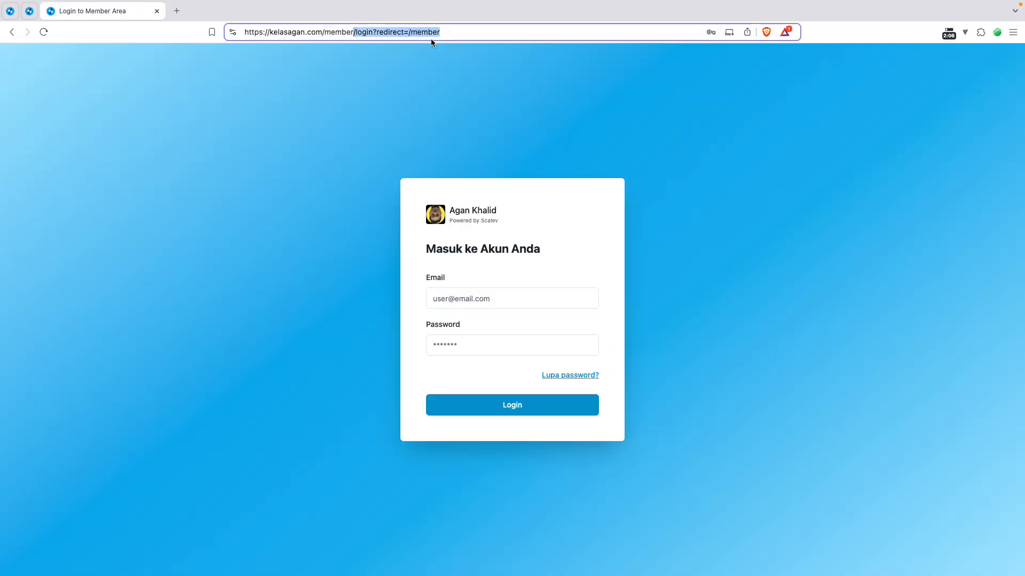
{"action": "key", "text": "BackSpace"}
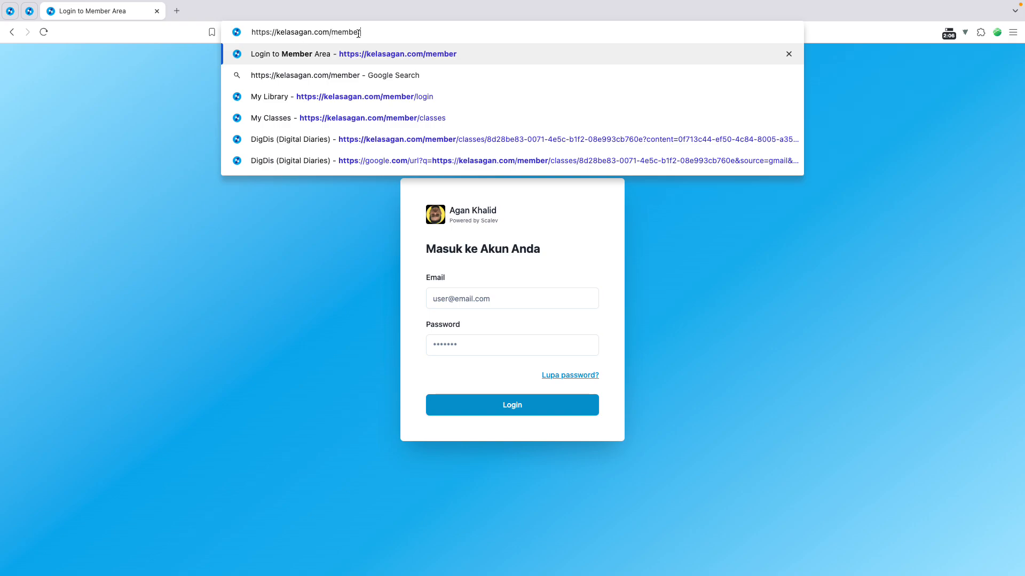
{"action": "key", "text": "Return"}
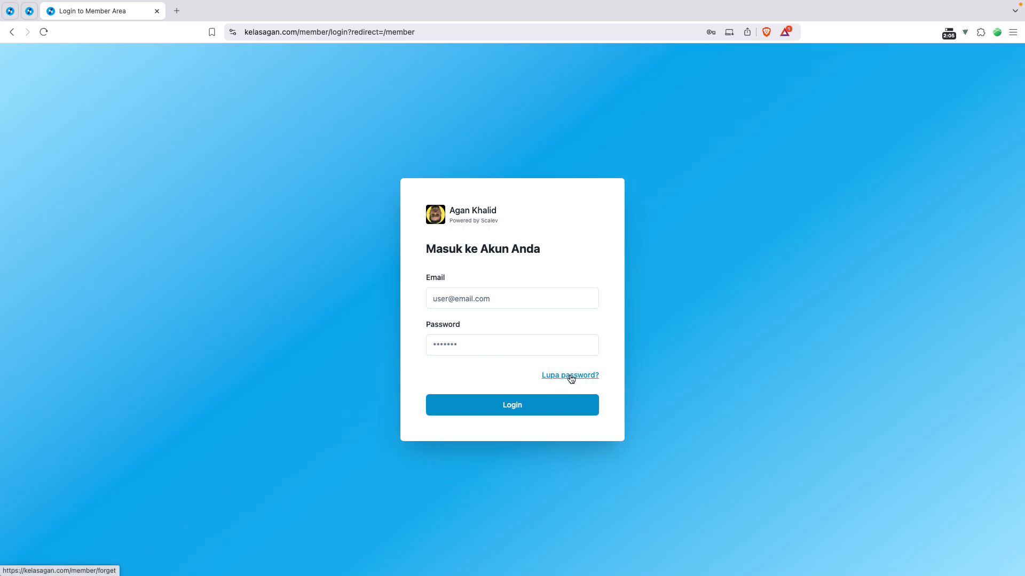
Log in to the member area with the saved account email and password, and open the WaTuGa class
{"action": "left_click", "coordinate": [475, 299]}
{"action": "left_click", "coordinate": [494, 324]}
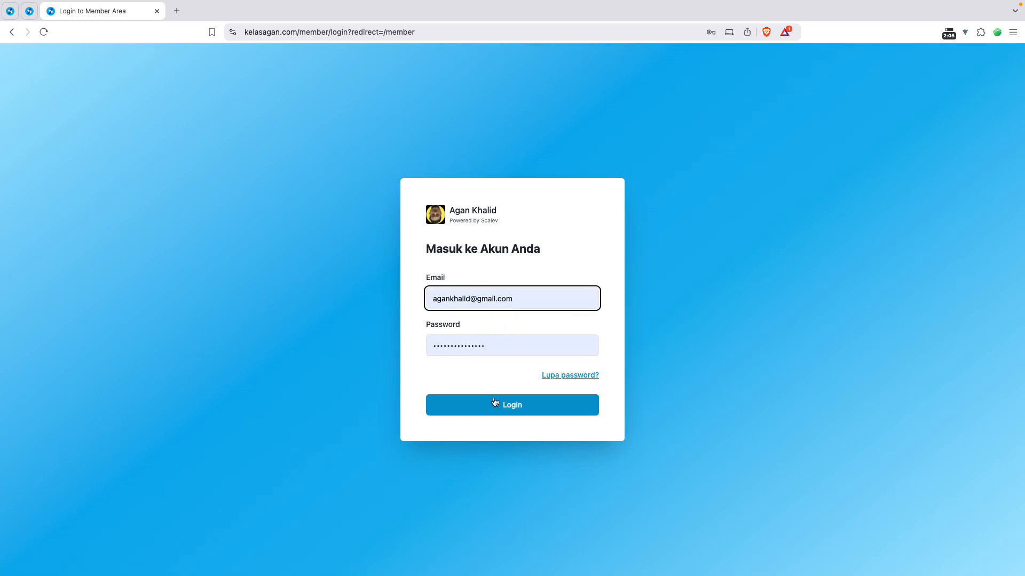
{"action": "left_click", "coordinate": [496, 408]}
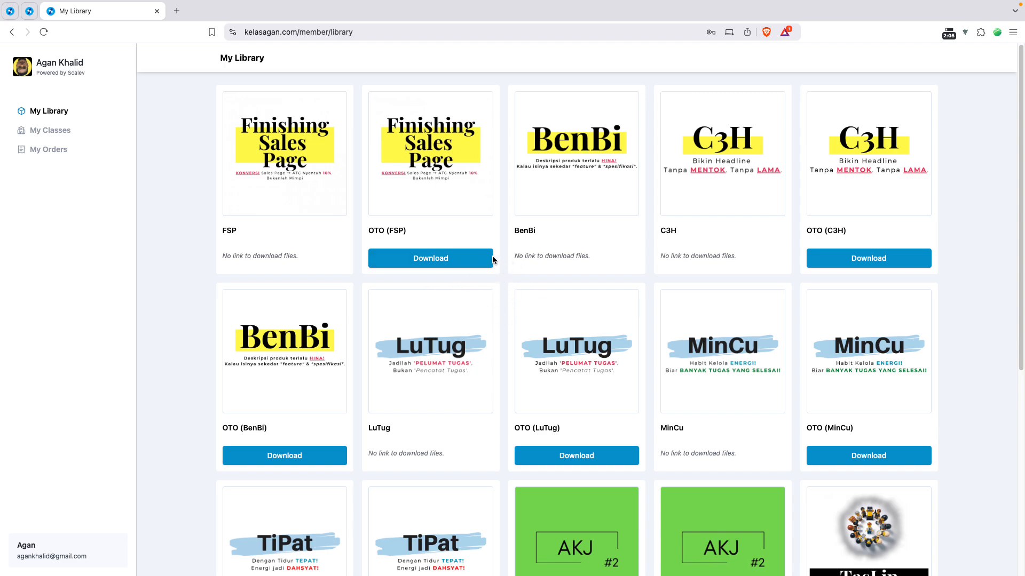
{"action": "left_click", "coordinate": [56, 134]}
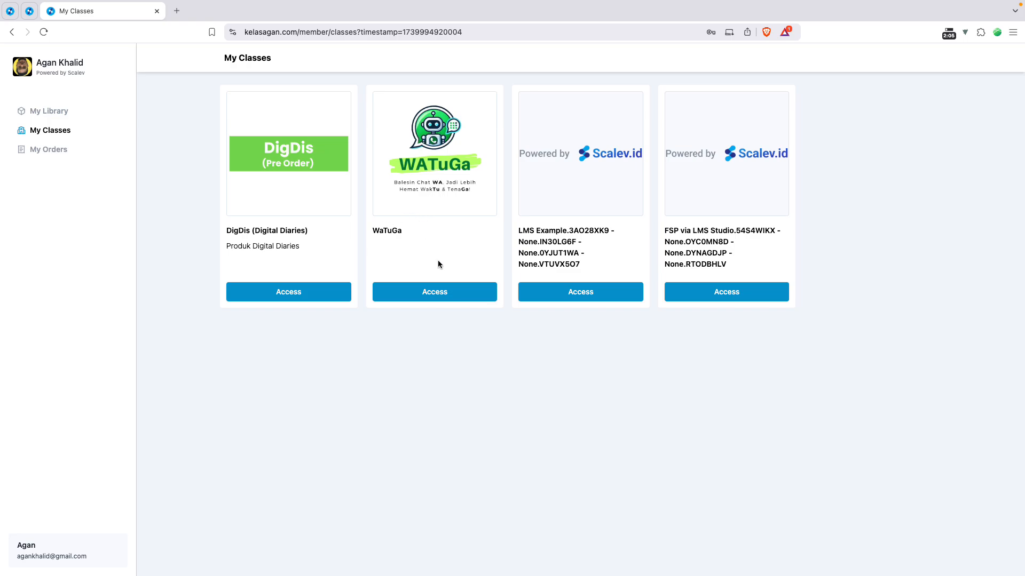
{"action": "left_click", "coordinate": [421, 300]}
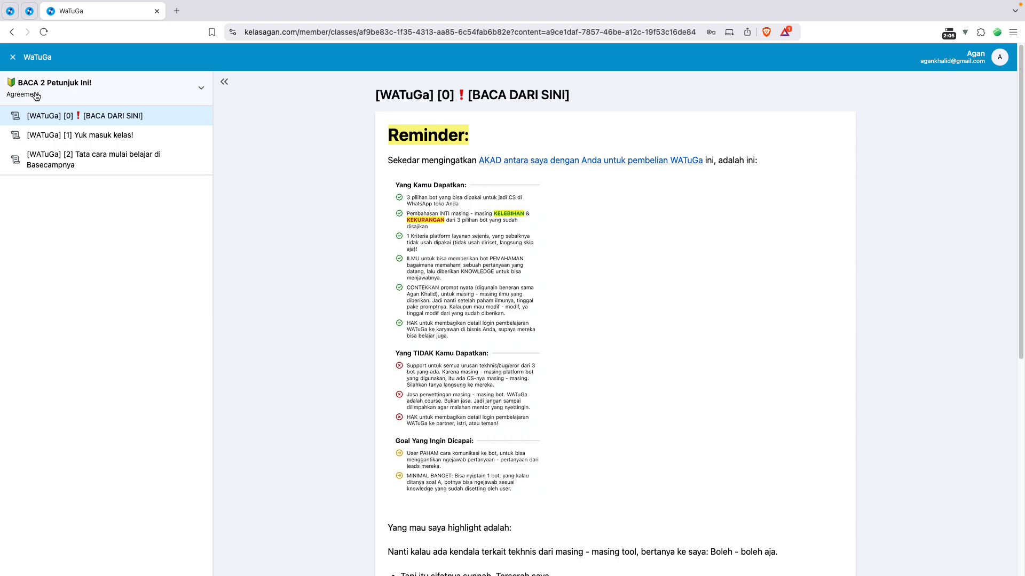
Agree to the "[WATuGa] [0] [BACA DARI SINI]" module, confirm its completion and continue to the following module
{"action": "scroll", "coordinate": [688, 288], "scroll_direction": "down", "scroll_amount": 1}
{"action": "scroll", "coordinate": [688, 289], "scroll_direction": "down", "scroll_amount": 7}
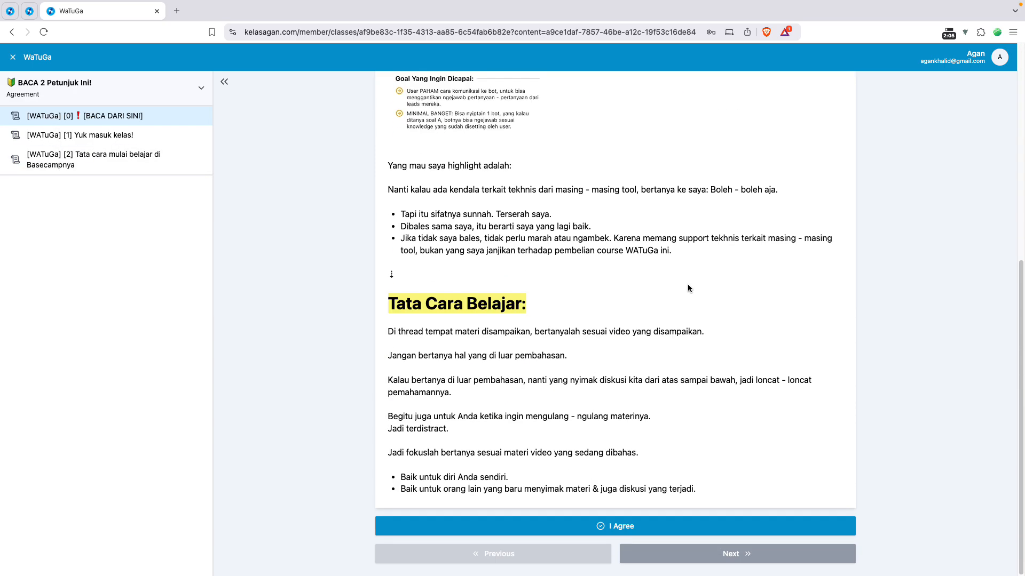
{"action": "left_click", "coordinate": [651, 529]}
{"action": "left_click", "coordinate": [601, 341]}
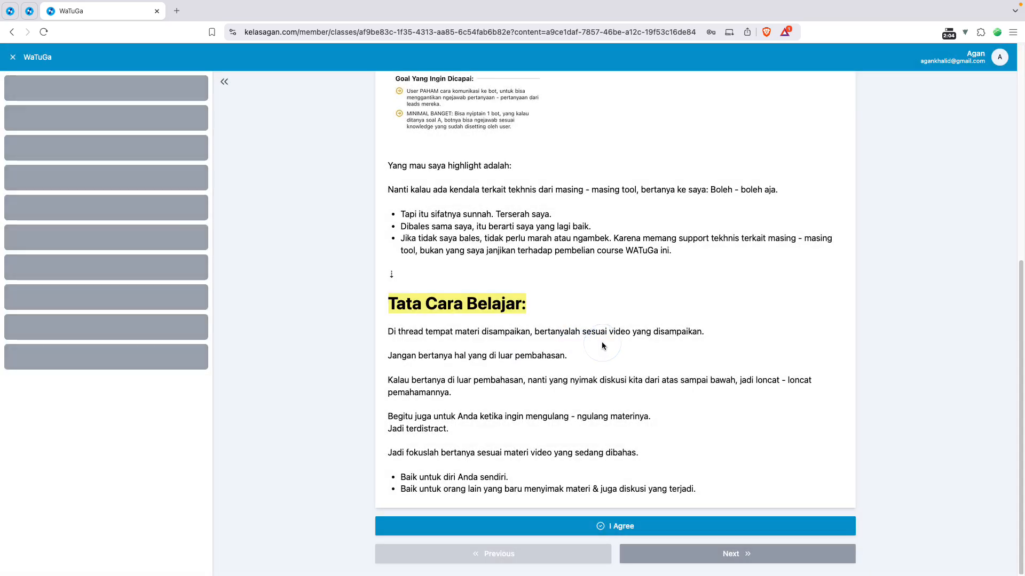
{"action": "left_click", "coordinate": [521, 344]}
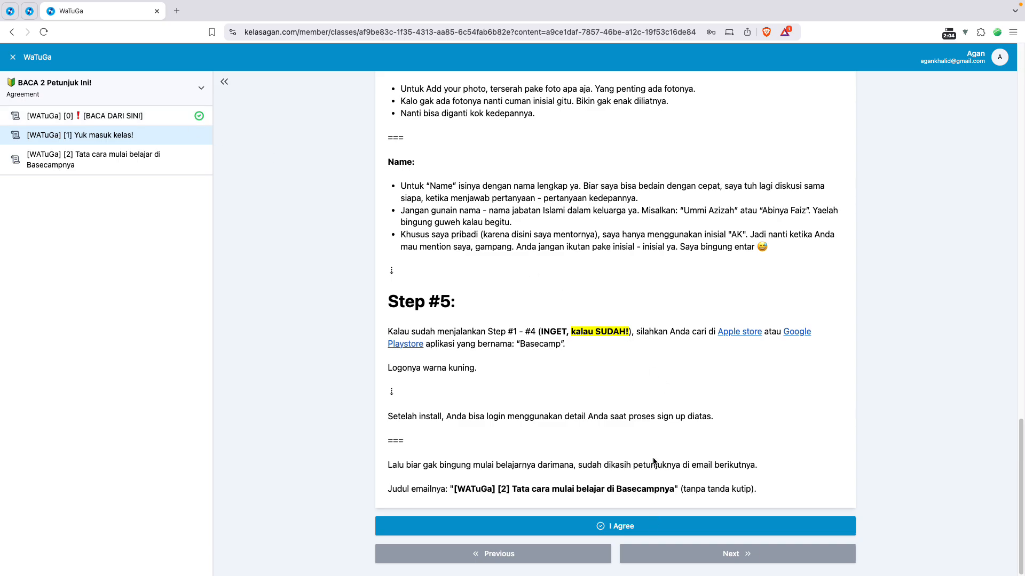
Go back to the "[BACA DARI SINI]" module to check its agreement and navigation options, and return to "Yuk masuk kelas!"
{"action": "left_click", "coordinate": [574, 553]}
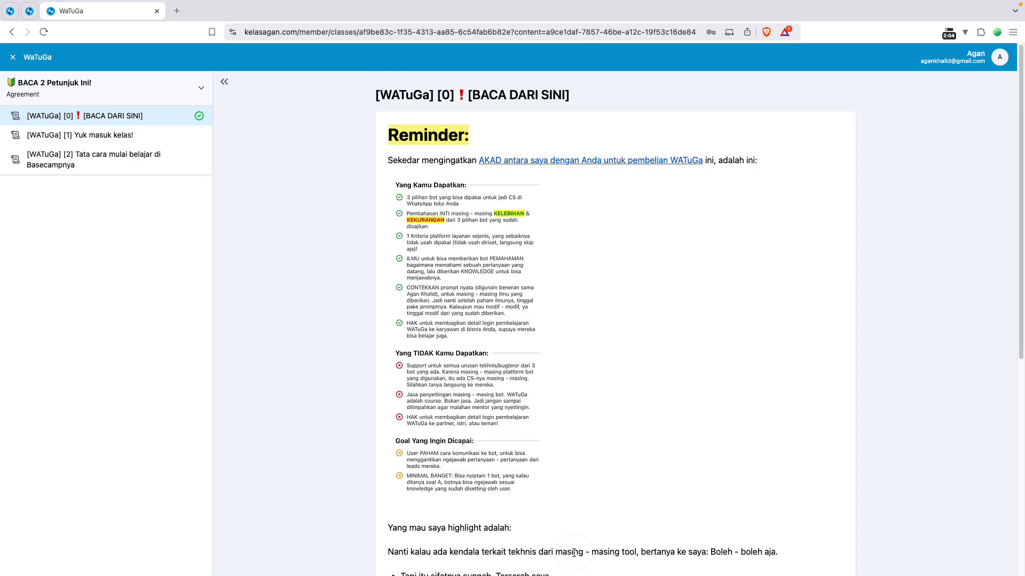
{"action": "scroll", "coordinate": [523, 477], "scroll_direction": "down", "scroll_amount": 7}
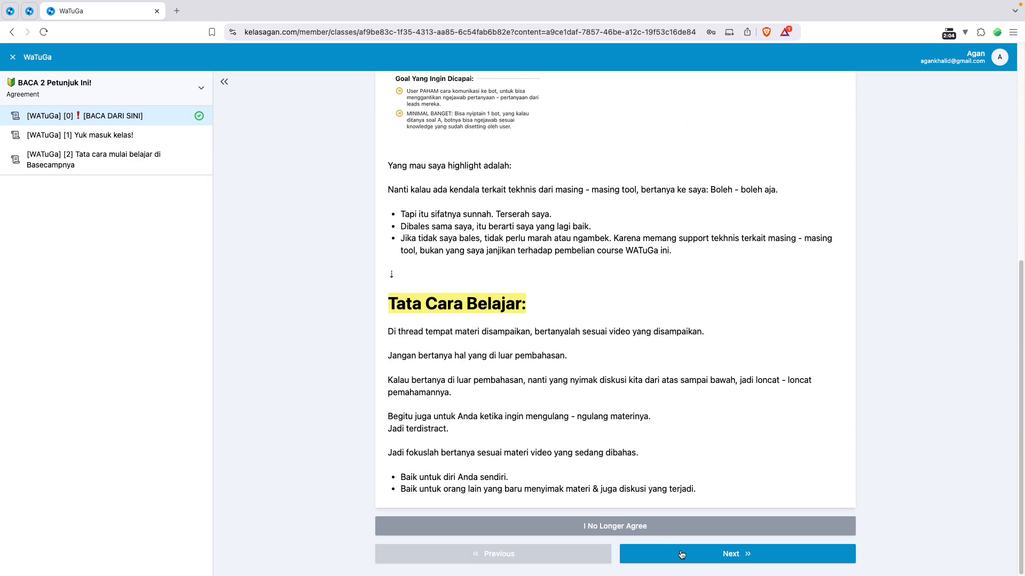
{"action": "left_click", "coordinate": [680, 553]}
Agree to the "[WATuGa] [1] Yuk masuk kelas!" module, confirm its completion and continue to the following module
{"action": "scroll", "coordinate": [662, 492], "scroll_direction": "down", "scroll_amount": 10}
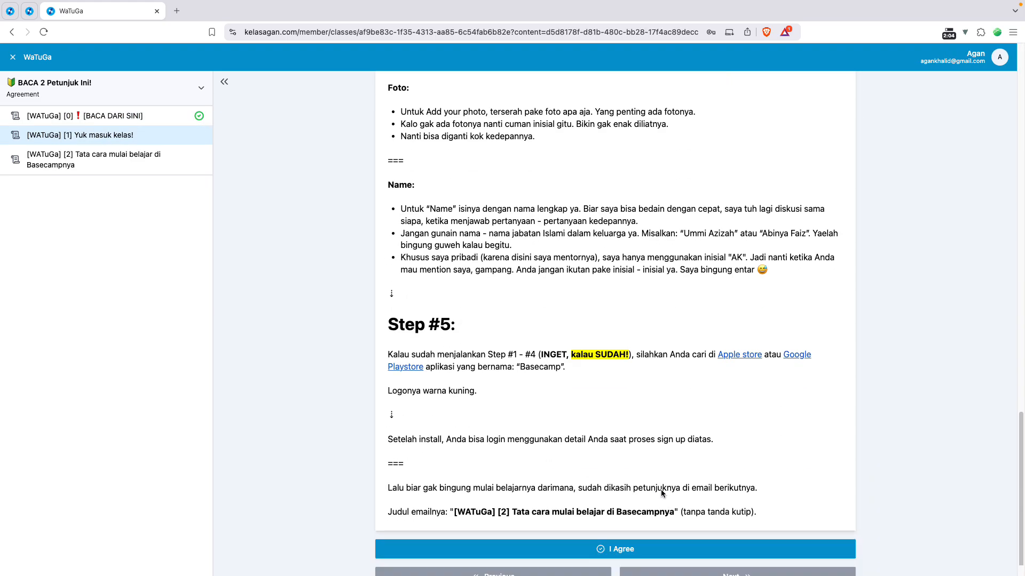
{"action": "left_click", "coordinate": [636, 525]}
{"action": "left_click", "coordinate": [597, 344]}
{"action": "left_click", "coordinate": [512, 343]}
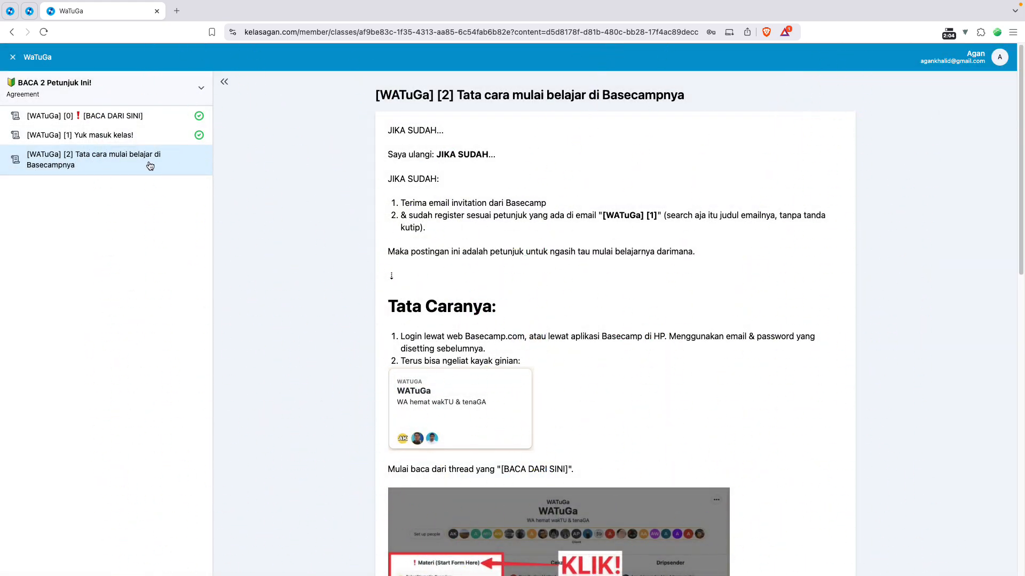
Agree to the "[WATuGa] [2] Tata cara mulai belajar di Basecampnya" module and confirm its completion
{"action": "scroll", "coordinate": [576, 380], "scroll_direction": "down", "scroll_amount": 15}
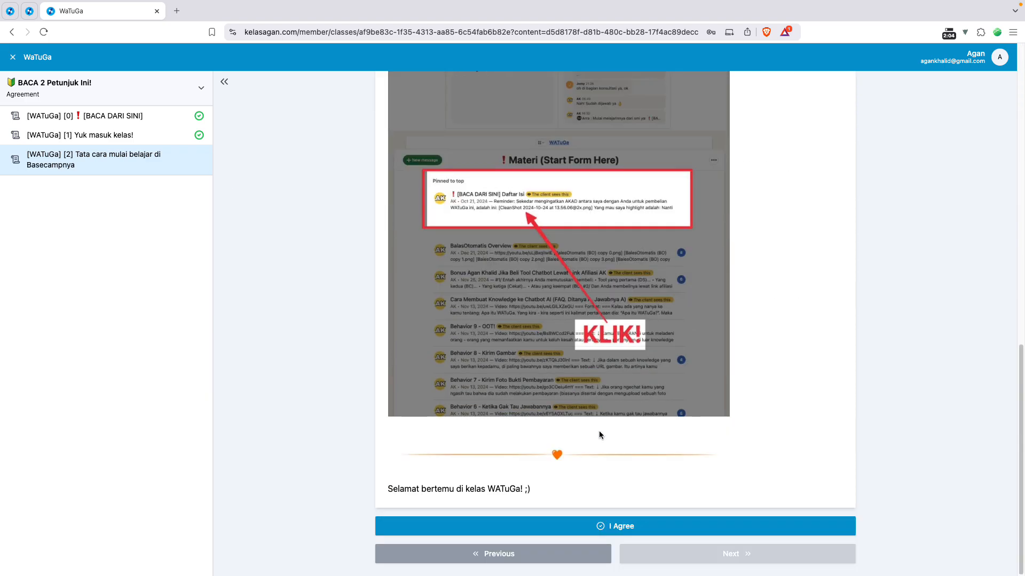
{"action": "left_click", "coordinate": [638, 524]}
{"action": "left_click", "coordinate": [579, 339]}
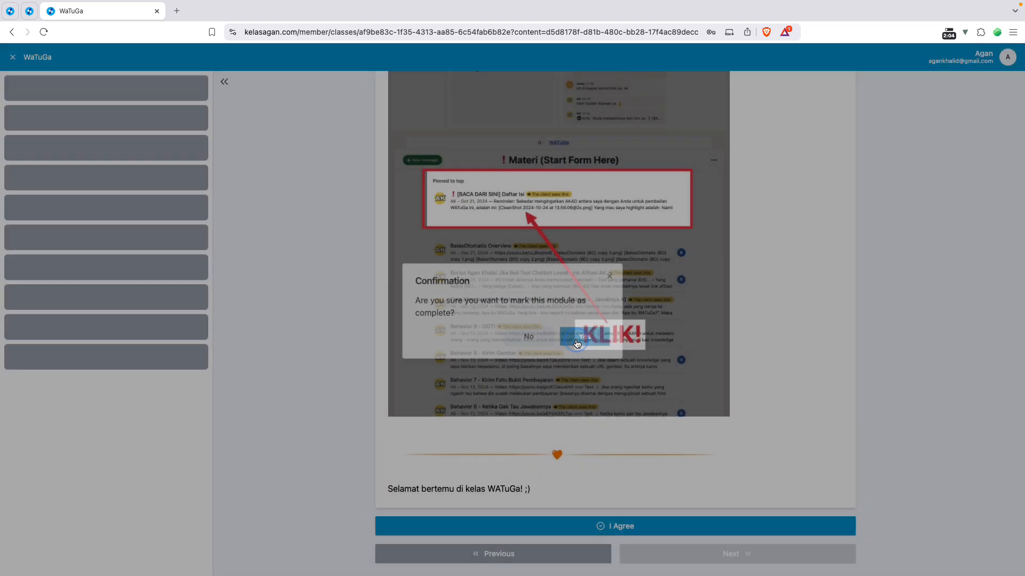
{"action": "left_click", "coordinate": [636, 272]}
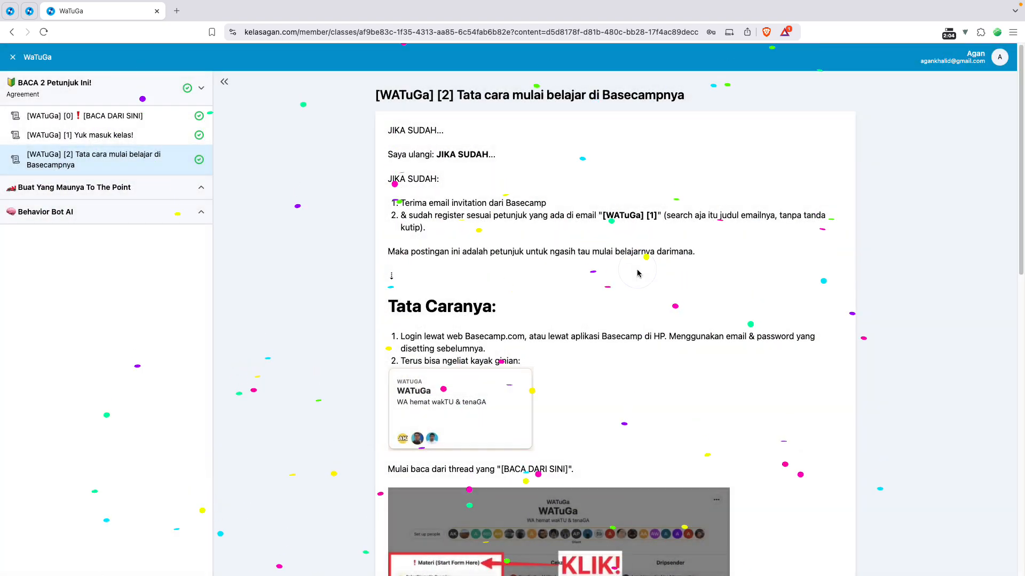
Expand the "Buat Yang Maunya To The Point" and "Behavior Bot AI" sections in the class contents
{"action": "scroll", "coordinate": [619, 297], "scroll_direction": "down", "scroll_amount": 15}
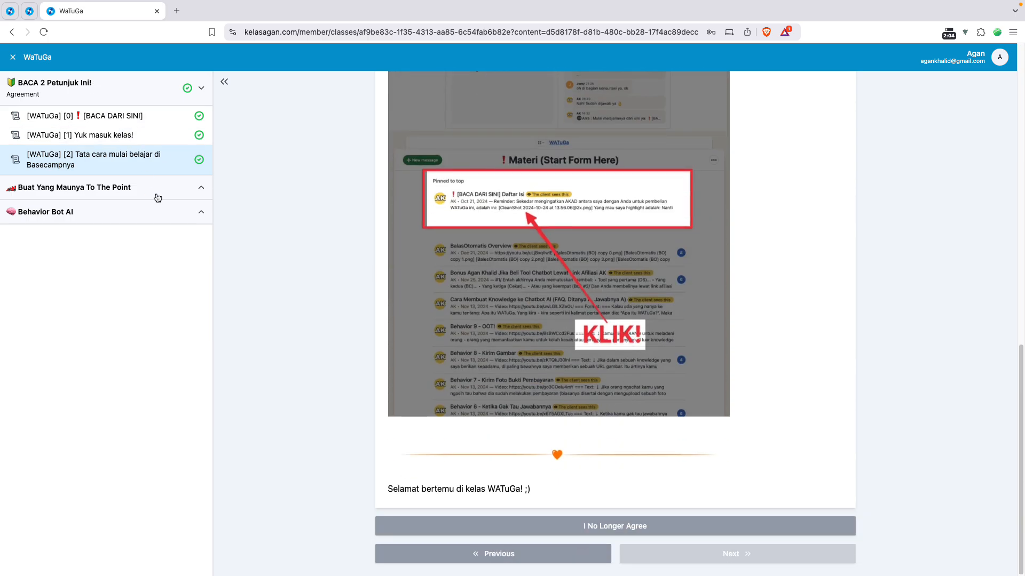
{"action": "left_click", "coordinate": [199, 189]}
{"action": "left_click", "coordinate": [202, 264]}
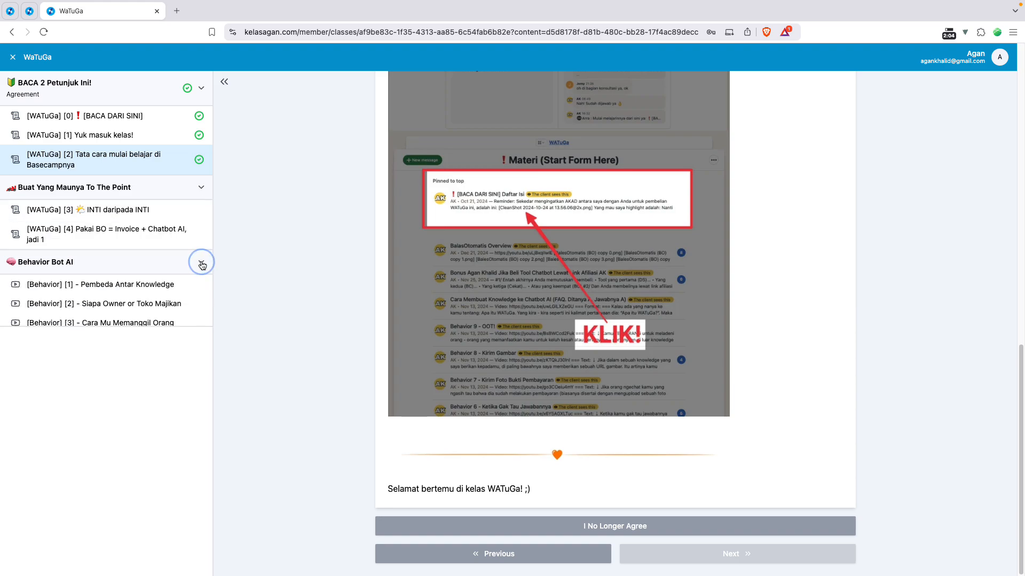
View the "[WATuGa] [3] INTI daripada INTI" module from start to end, and open "[WATuGa] [4] Pakai BO = Invoice + Chatbot AI, jadi 1"
{"action": "left_click", "coordinate": [150, 214]}
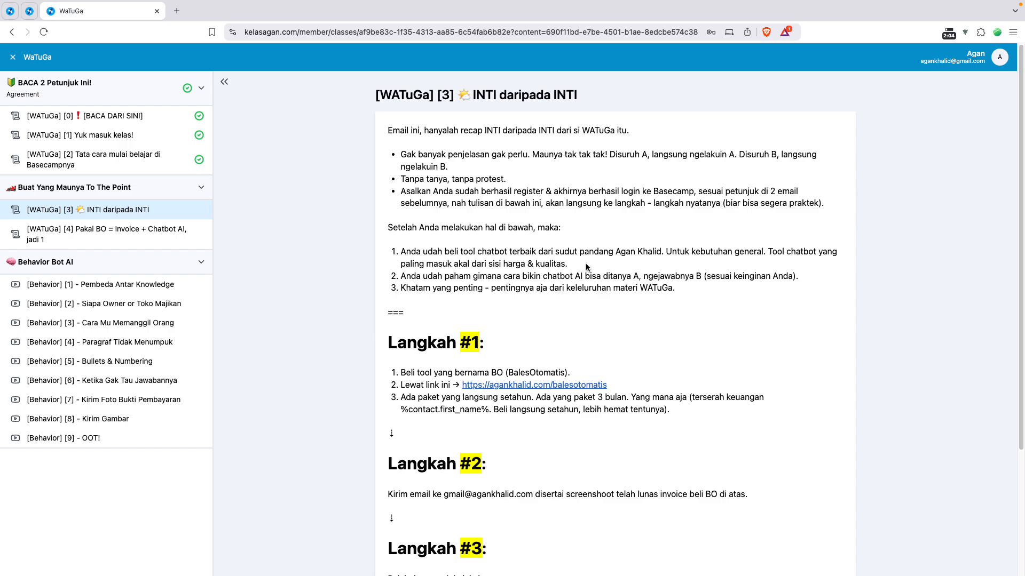
{"action": "scroll", "coordinate": [597, 297], "scroll_direction": "down", "scroll_amount": 4}
{"action": "scroll", "coordinate": [597, 297], "scroll_direction": "up", "scroll_amount": 4}
{"action": "left_click", "coordinate": [155, 235]}
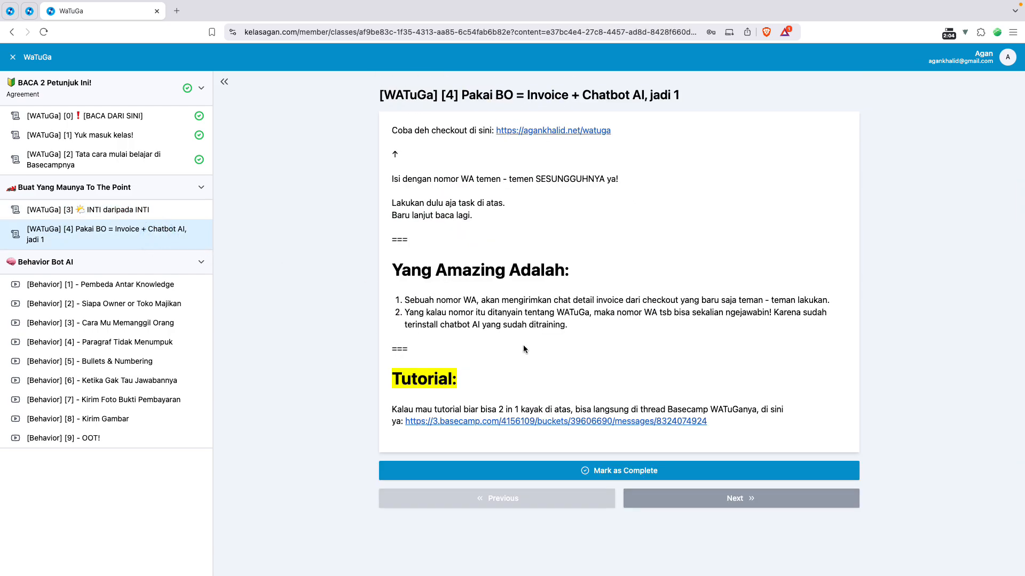
Look through the "Pembeda Antar Knowledge", "Cara Mu Memanggil Orang" and "Paragraf Tidak Menumpuk" video modules in the "Behavior Bot AI" section
{"action": "left_click", "coordinate": [160, 287]}
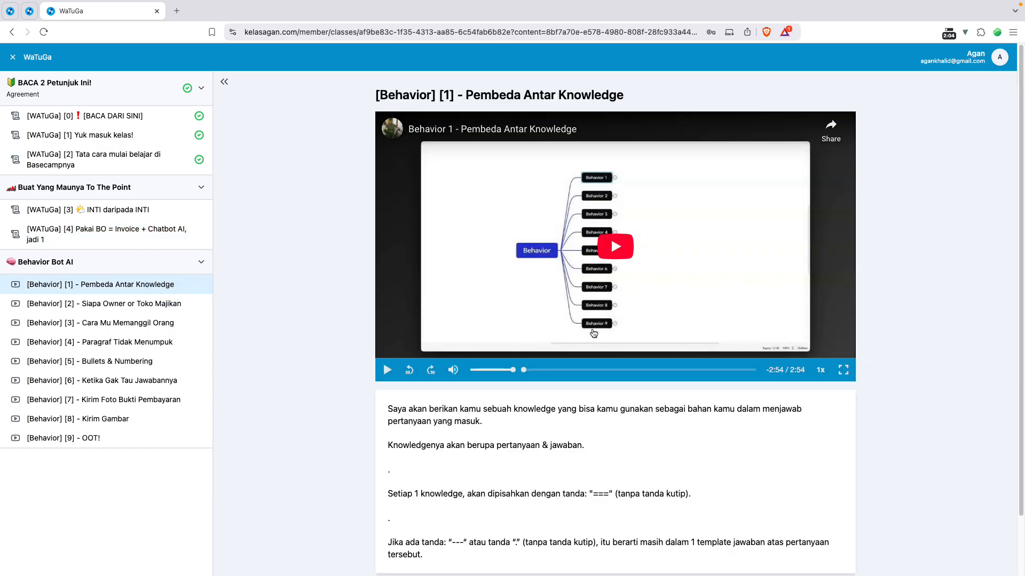
{"action": "scroll", "coordinate": [635, 332], "scroll_direction": "down", "scroll_amount": 2}
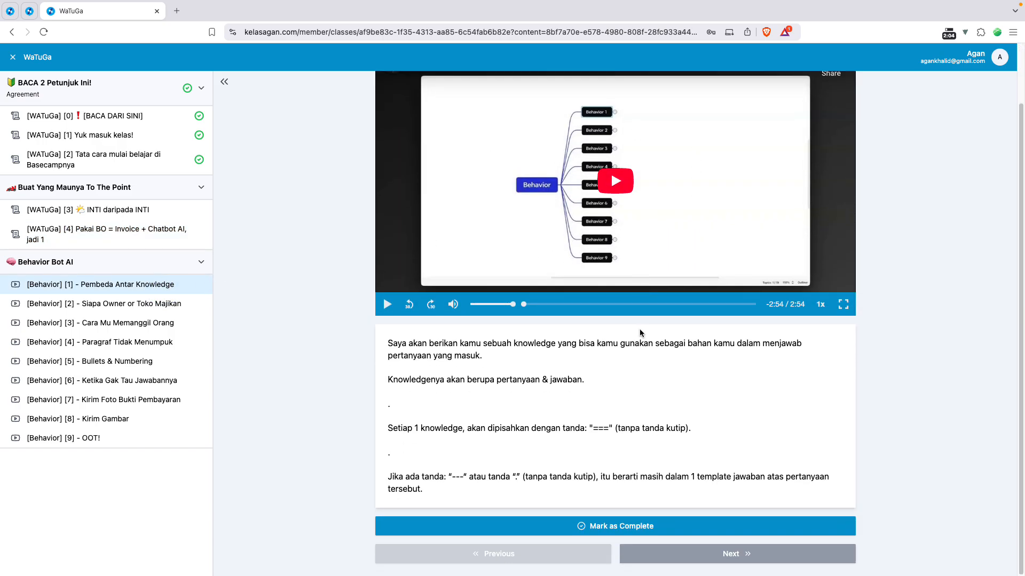
{"action": "left_click", "coordinate": [145, 322]}
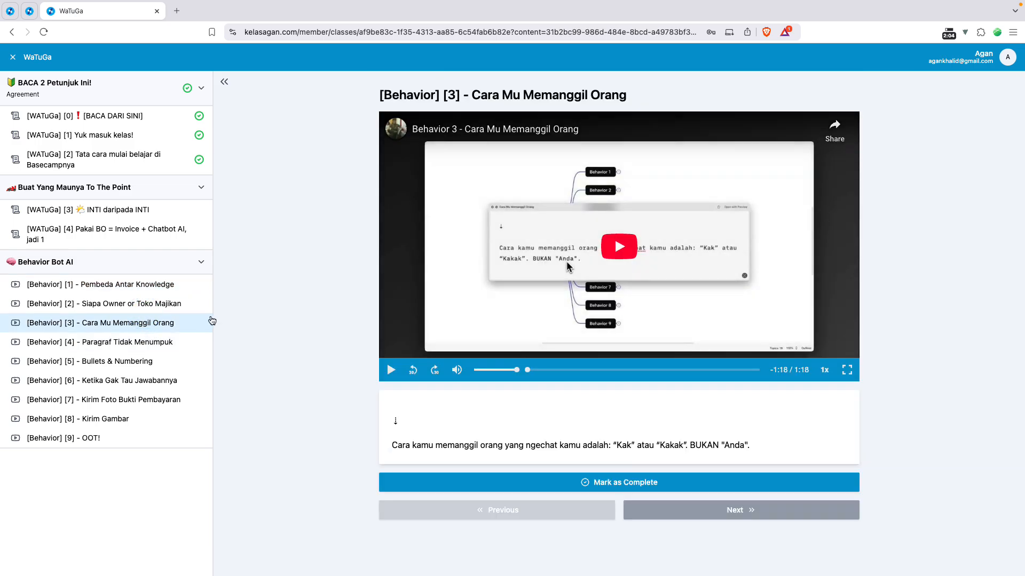
{"action": "left_click", "coordinate": [68, 345]}
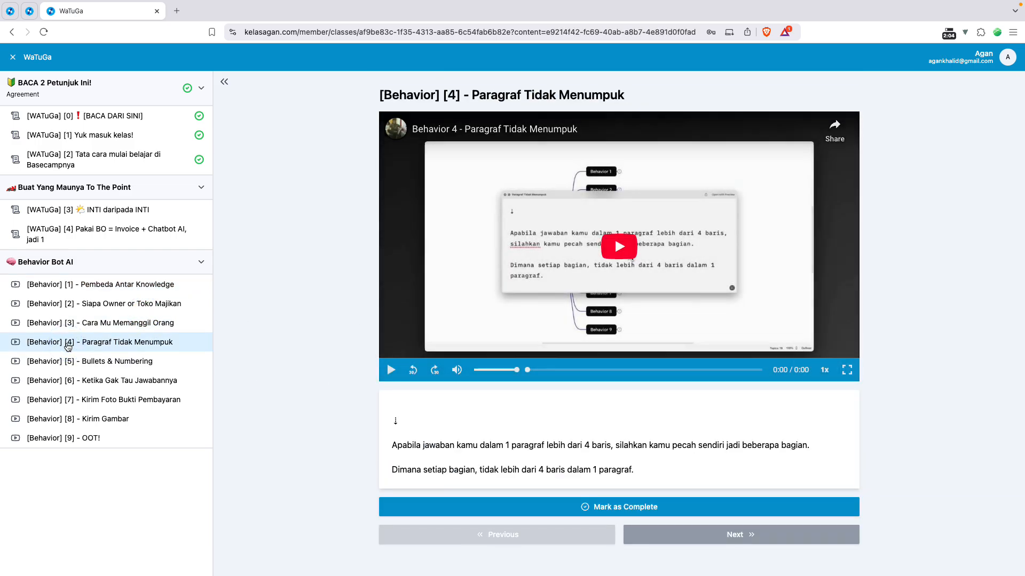
Collapse the "Behavior Bot AI", "Buat Yang Maunya To The Point" and "BACA 2 Petunjuk Ini!" sections in the class contents
{"action": "left_click", "coordinate": [119, 267]}
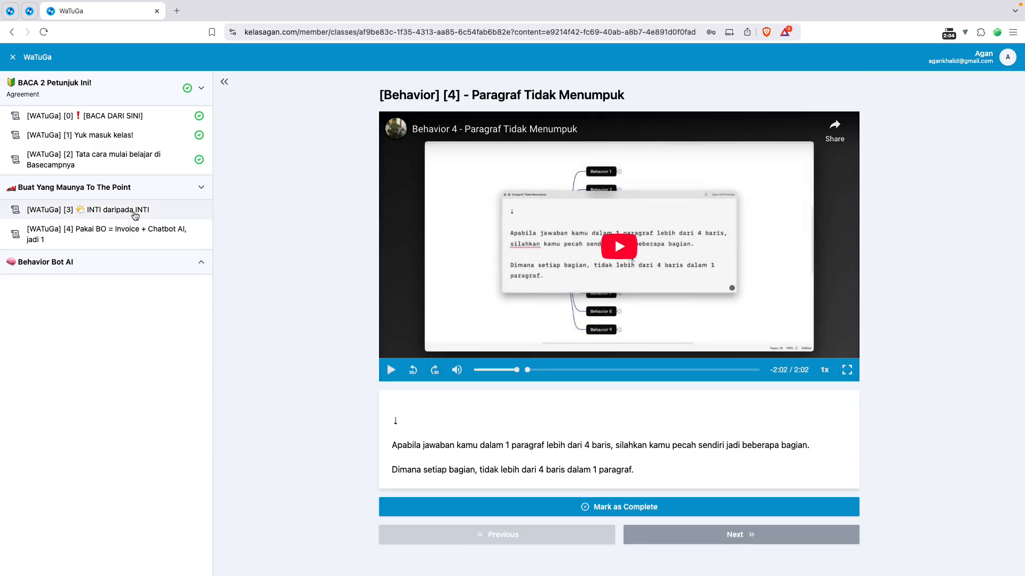
{"action": "left_click", "coordinate": [136, 186]}
{"action": "left_click", "coordinate": [154, 102]}
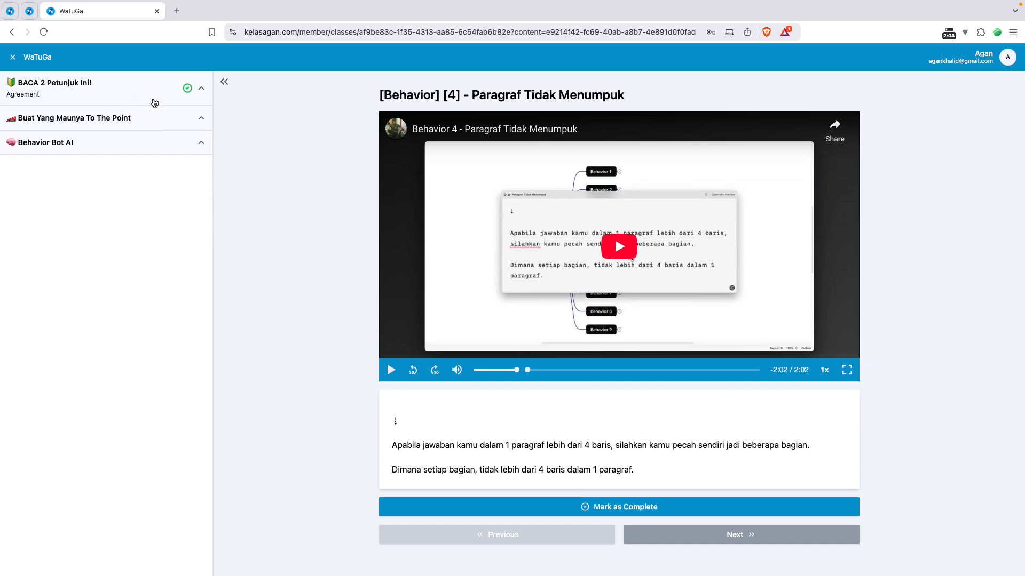
Return to the WaTuGa LMS Studio and review the section order handles and the visibility switches of its sections and modules
{"action": "left_click", "coordinate": [29, 11]}
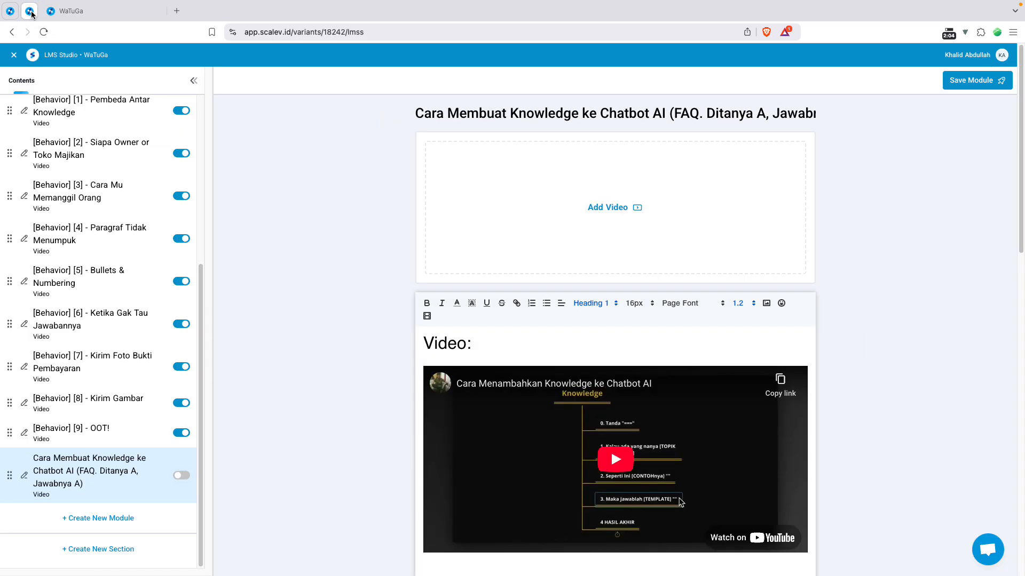
{"action": "scroll", "coordinate": [143, 260], "scroll_direction": "up", "scroll_amount": 5}
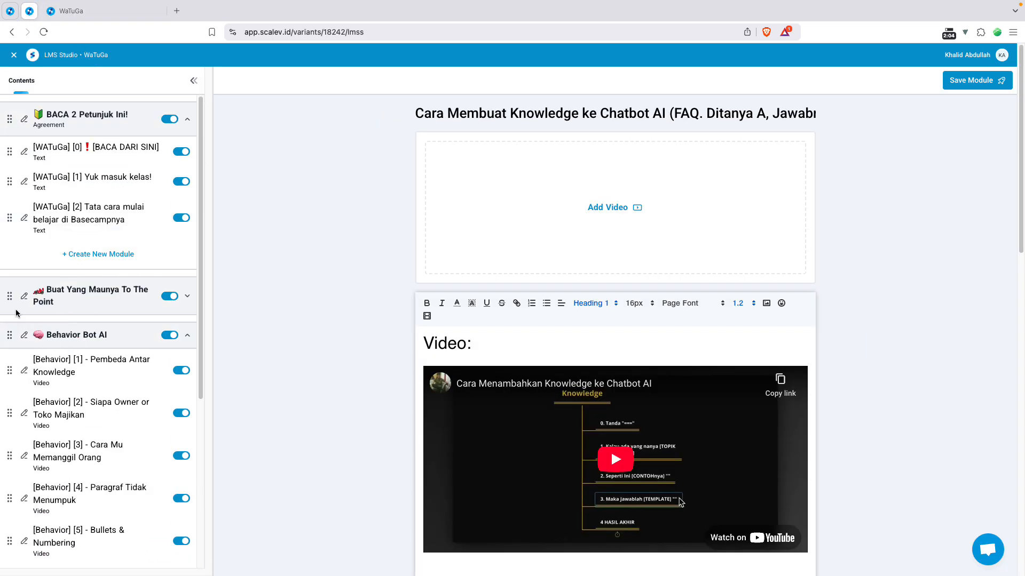
{"action": "mouse_move", "coordinate": [7, 297]}
{"action": "left_mouse_down"}
{"action": "mouse_move", "coordinate": [16, 354]}
{"action": "mouse_move", "coordinate": [14, 288]}
{"action": "mouse_move", "coordinate": [120, 296]}
{"action": "left_mouse_up"}
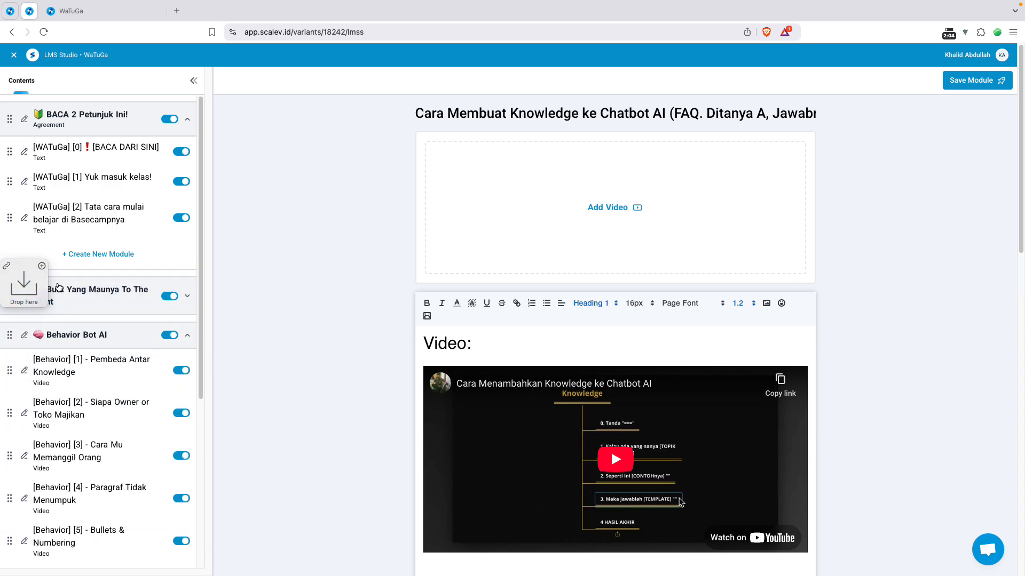
{"action": "scroll", "coordinate": [142, 384], "scroll_direction": "down", "scroll_amount": 5}
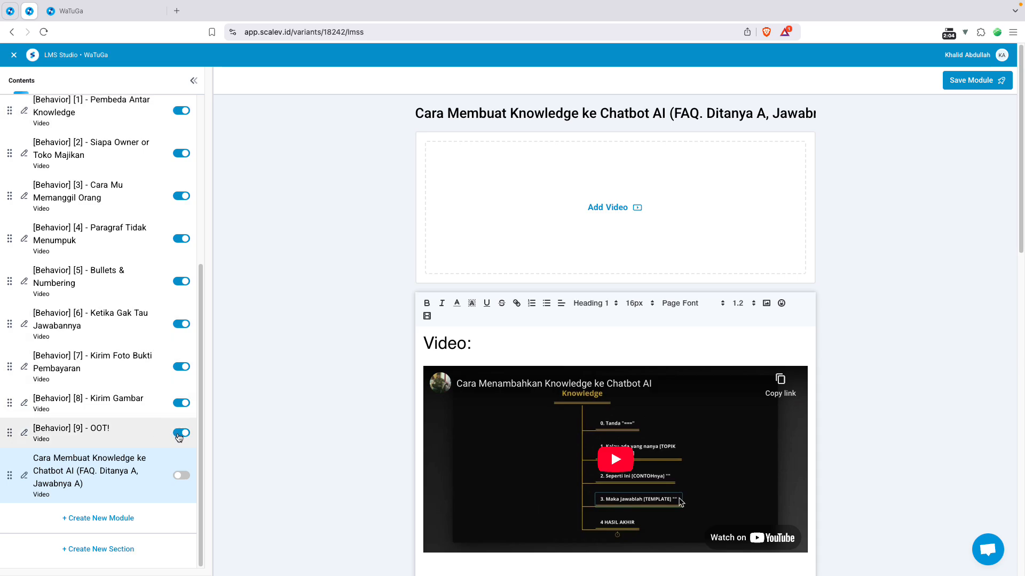
{"action": "scroll", "coordinate": [139, 411], "scroll_direction": "up", "scroll_amount": 5}
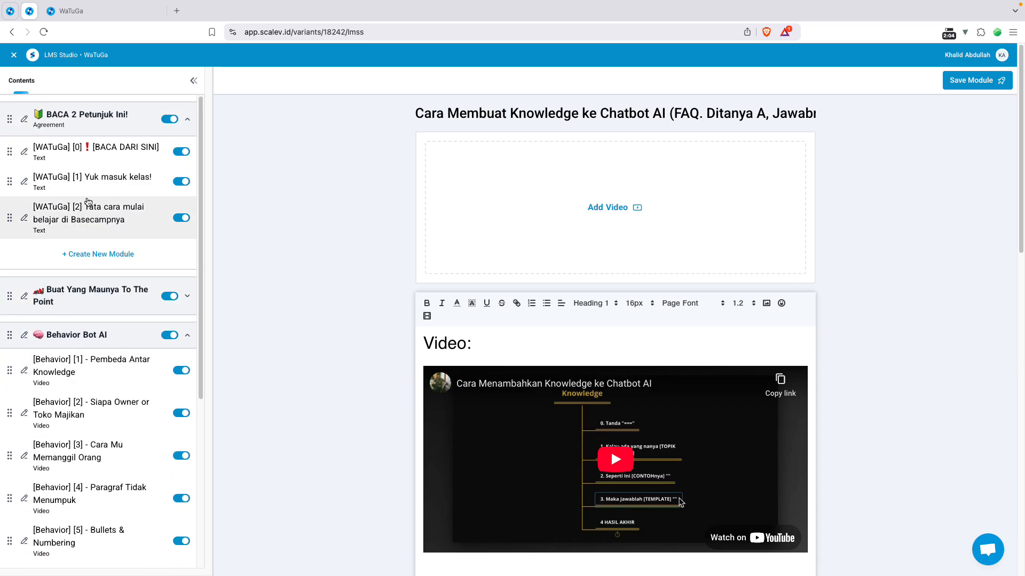
Check the domain on the store page, open kelasagan.com/member in a new browser tab and go to My Classes
{"action": "left_click", "coordinate": [11, 32]}
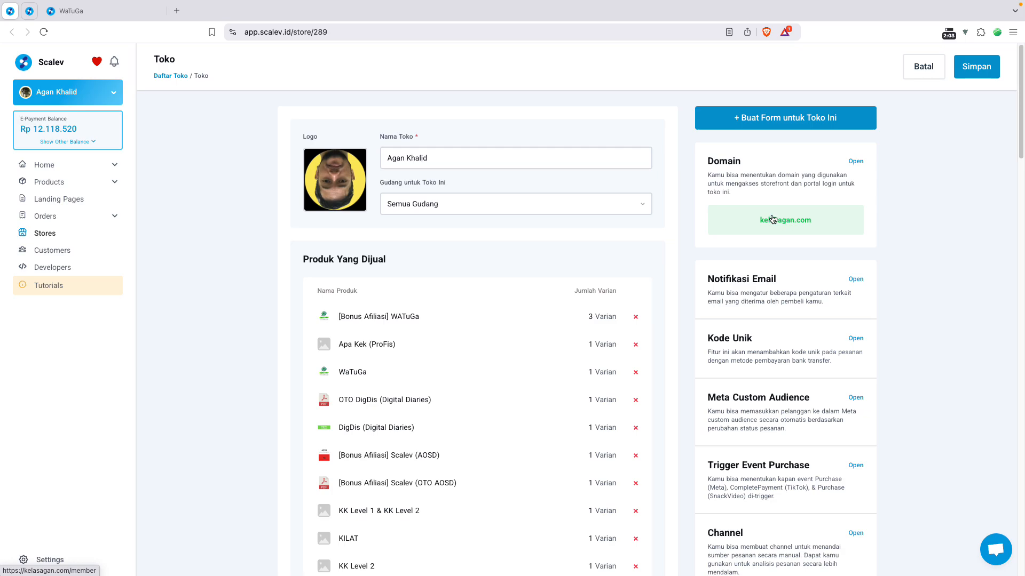
{"action": "left_click", "coordinate": [177, 11]}
{"action": "type", "text": "kelasagan.com"}
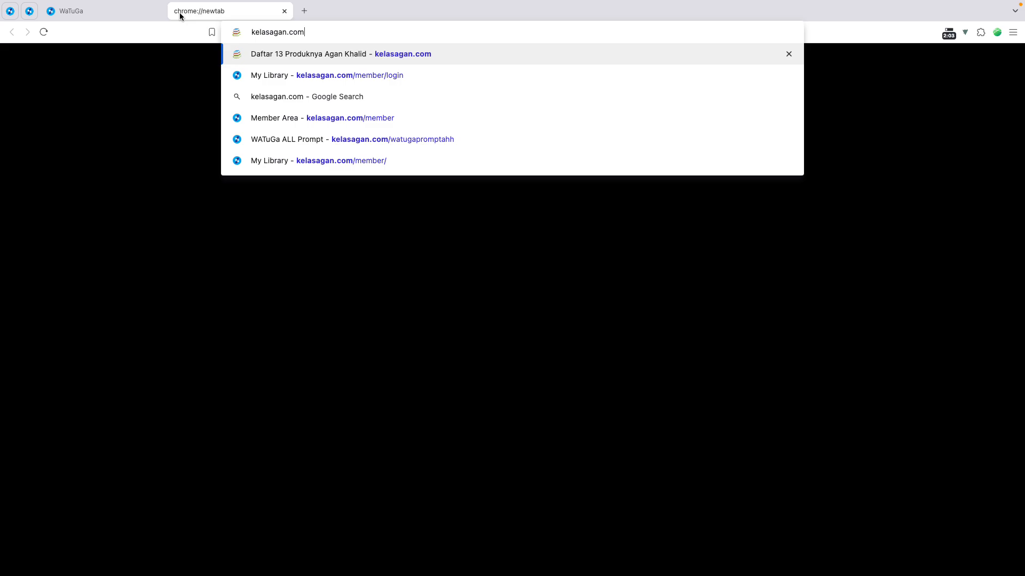
{"action": "type", "text": "/"}
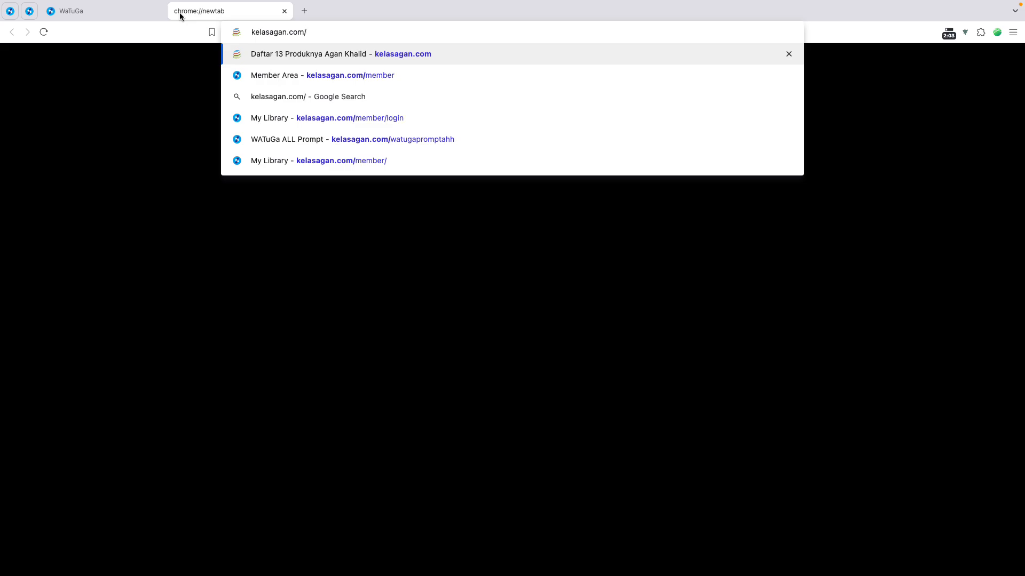
{"action": "type", "text": "member/"}
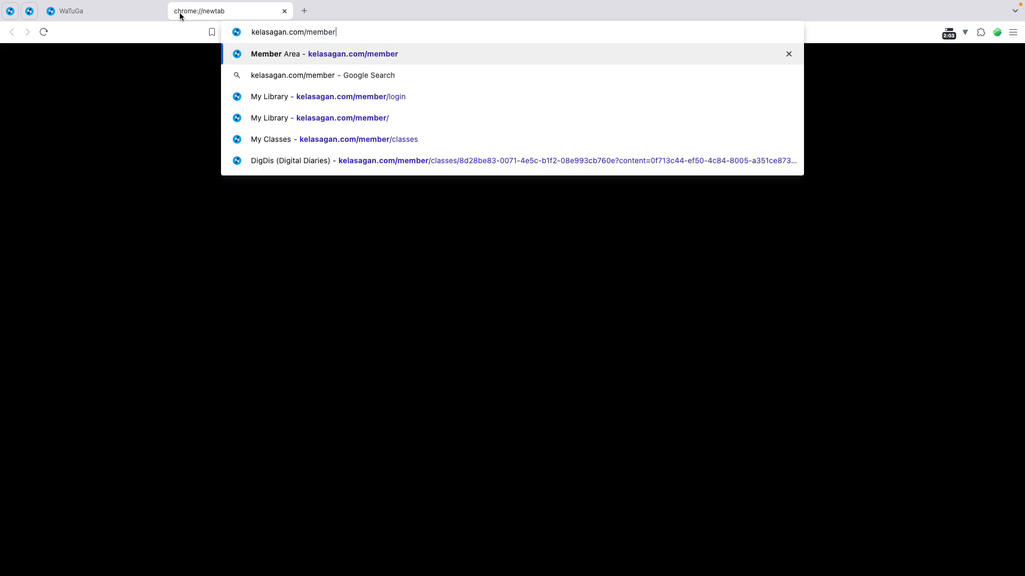
{"action": "key", "text": "Return"}
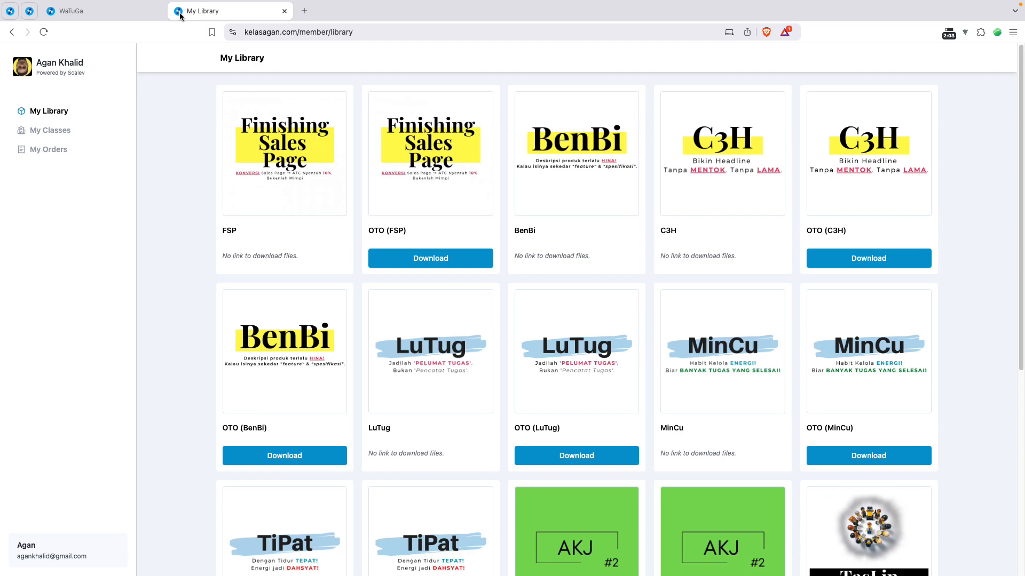
{"action": "left_click", "coordinate": [74, 131]}
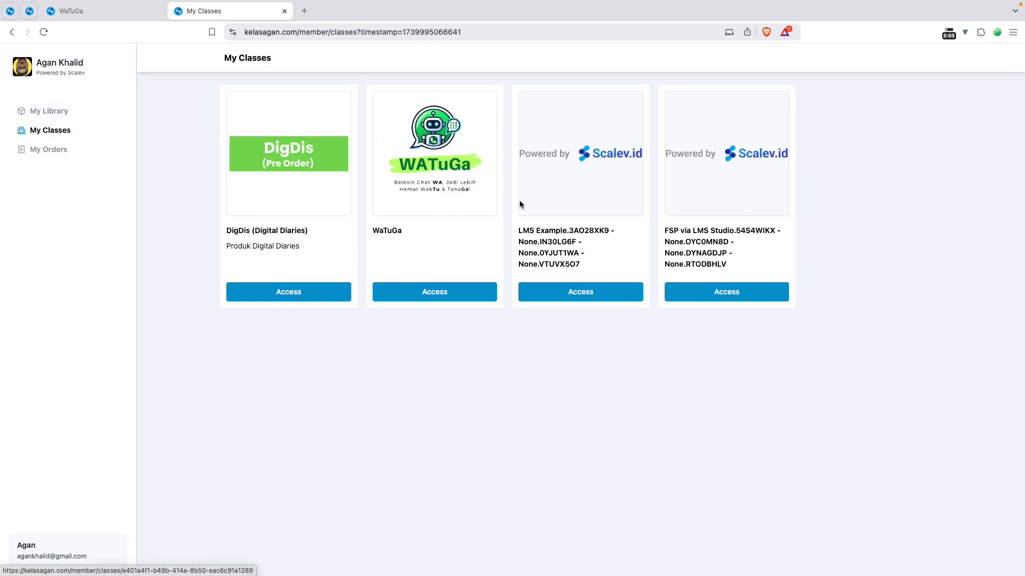